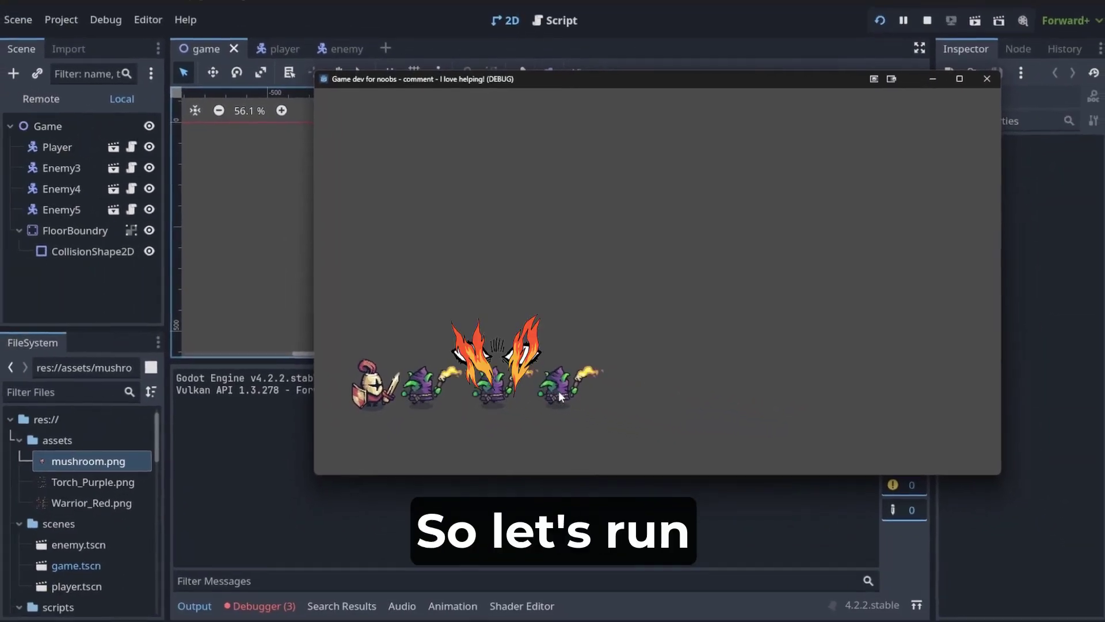
Step: Walk the player around in the running game and close the game window
{"action": "key", "text": "Left"}
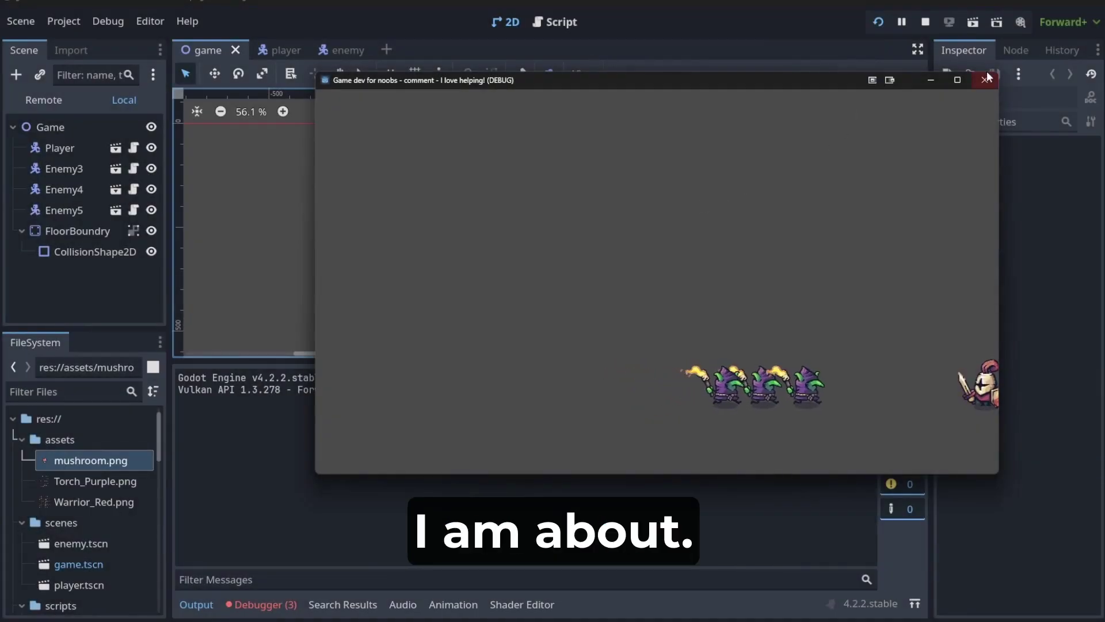
{"action": "left_click", "coordinate": [985, 78]}
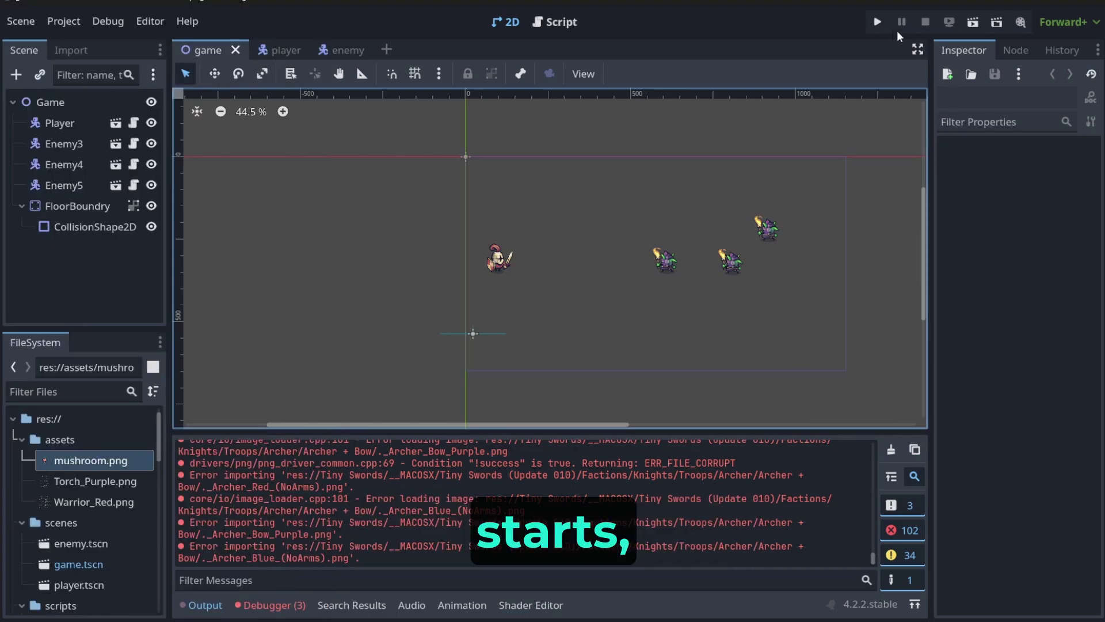
Step: Move the three enemies outside the viewport frame, far from the player, and run the project
{"action": "left_click_drag", "start_coordinate": [768, 234], "coordinate": [871, 270]}
{"action": "left_click_drag", "start_coordinate": [730, 259], "coordinate": [898, 270]}
{"action": "left_click_drag", "start_coordinate": [667, 257], "coordinate": [893, 244]}
{"action": "left_click", "coordinate": [877, 21]}
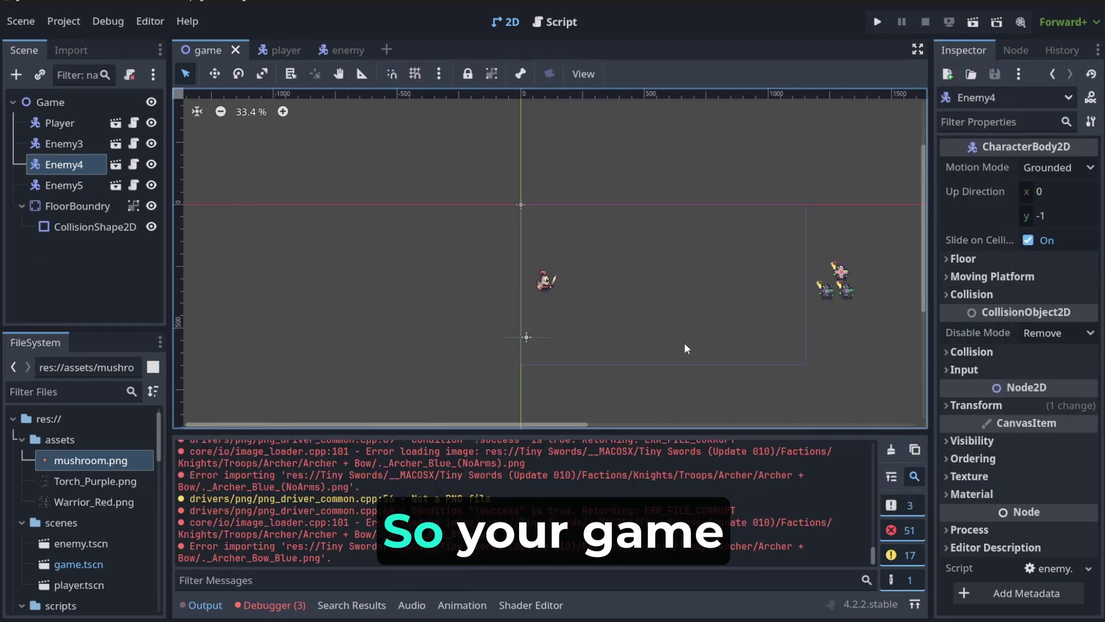
Step: Shift the FloorBoundry node slightly to about (68, 547)
{"action": "scroll", "coordinate": [727, 293], "scroll_direction": "down", "scroll_amount": 20}
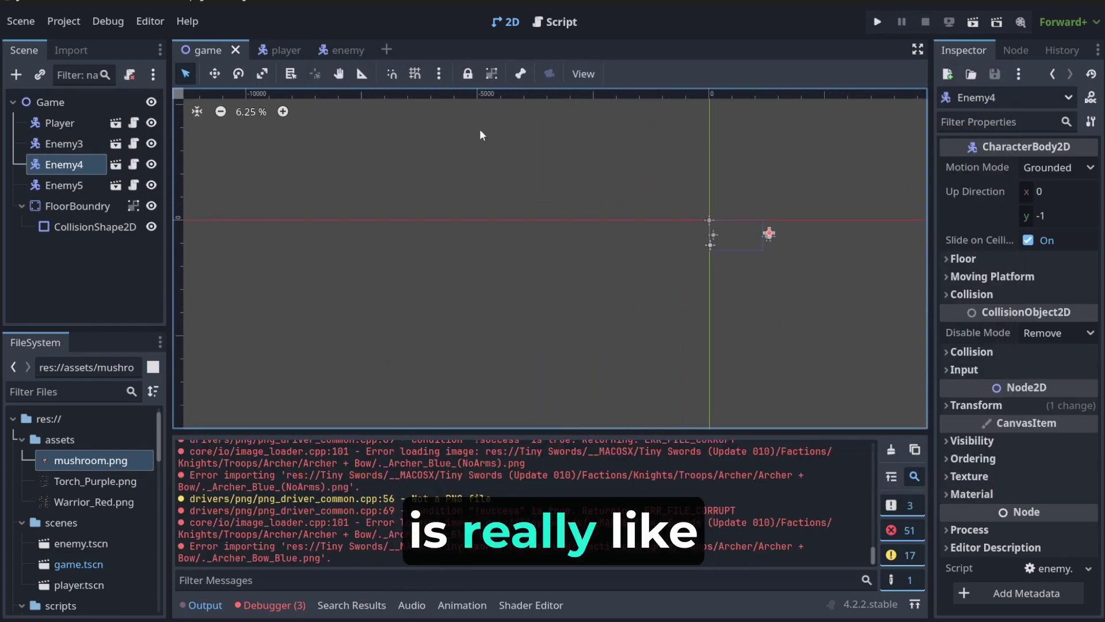
{"action": "scroll", "coordinate": [743, 230], "scroll_direction": "up", "scroll_amount": 9}
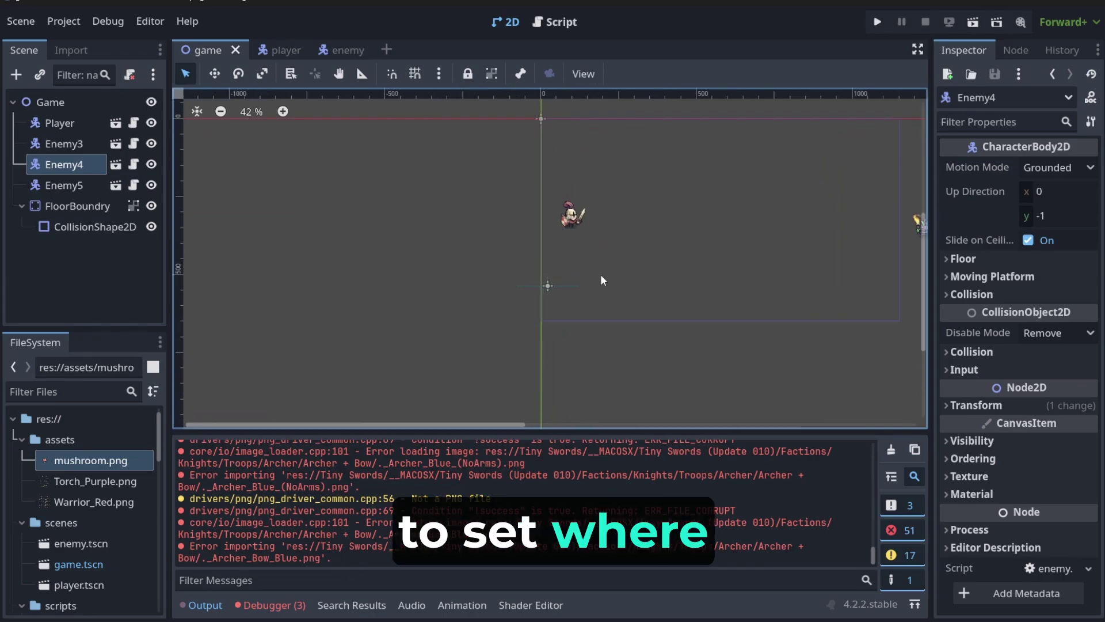
{"action": "left_click", "coordinate": [690, 269]}
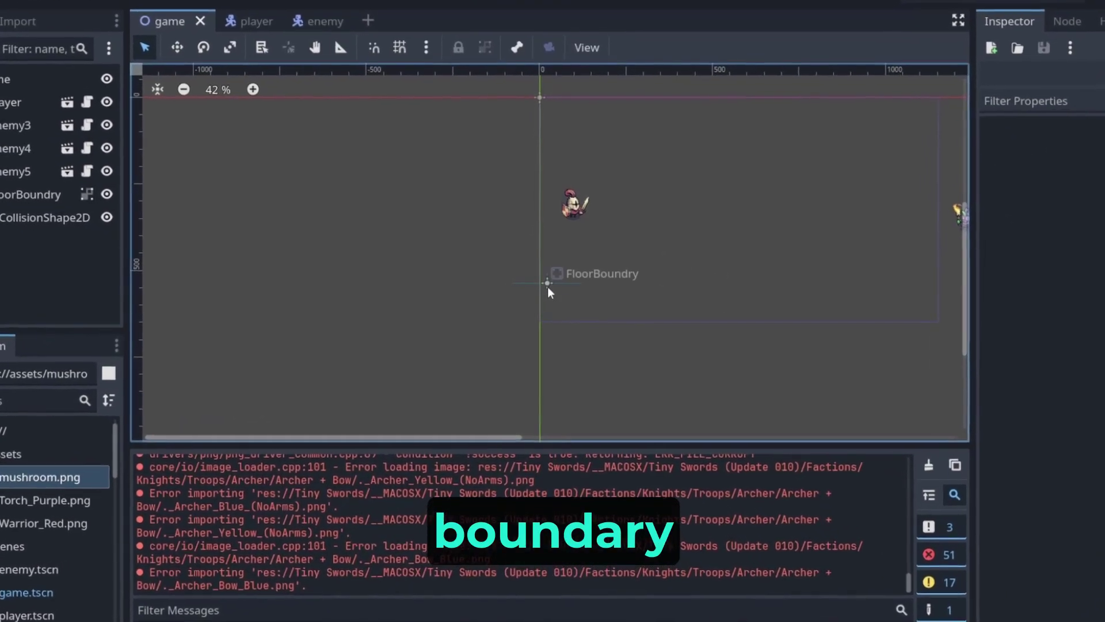
{"action": "mouse_move", "coordinate": [548, 284]}
{"action": "left_mouse_down"}
{"action": "mouse_move", "coordinate": [557, 313]}
{"action": "mouse_move", "coordinate": [564, 281]}
{"action": "left_mouse_up"}
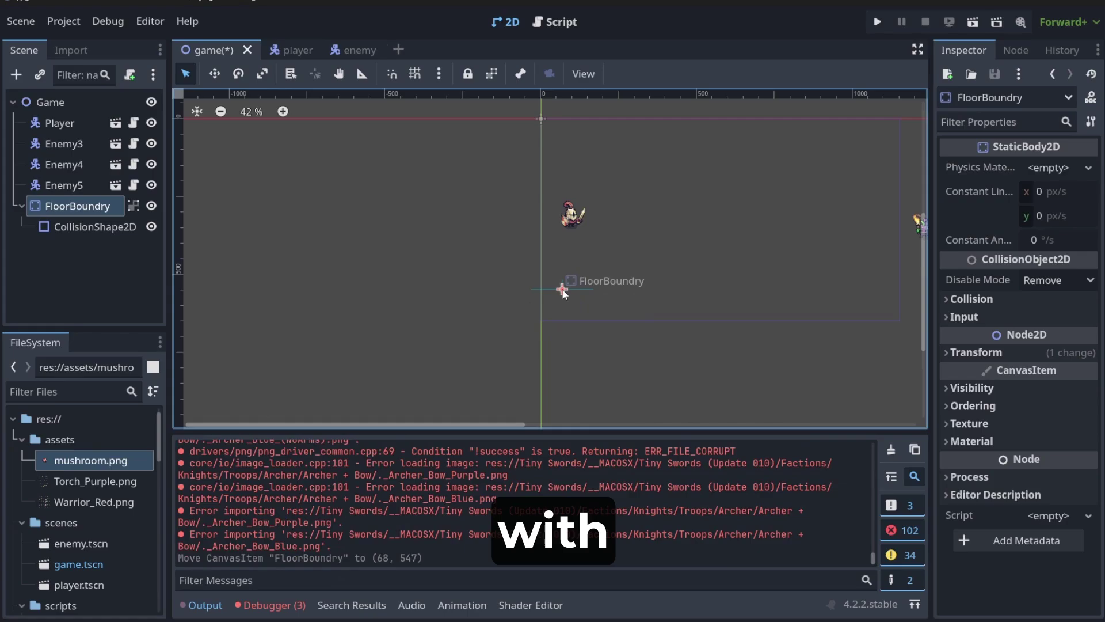
Step: Examine the shape settings of FloorBoundry's CollisionShape2D and the line it forms below the player
{"action": "left_click", "coordinate": [84, 228]}
{"action": "left_click", "coordinate": [1054, 168]}
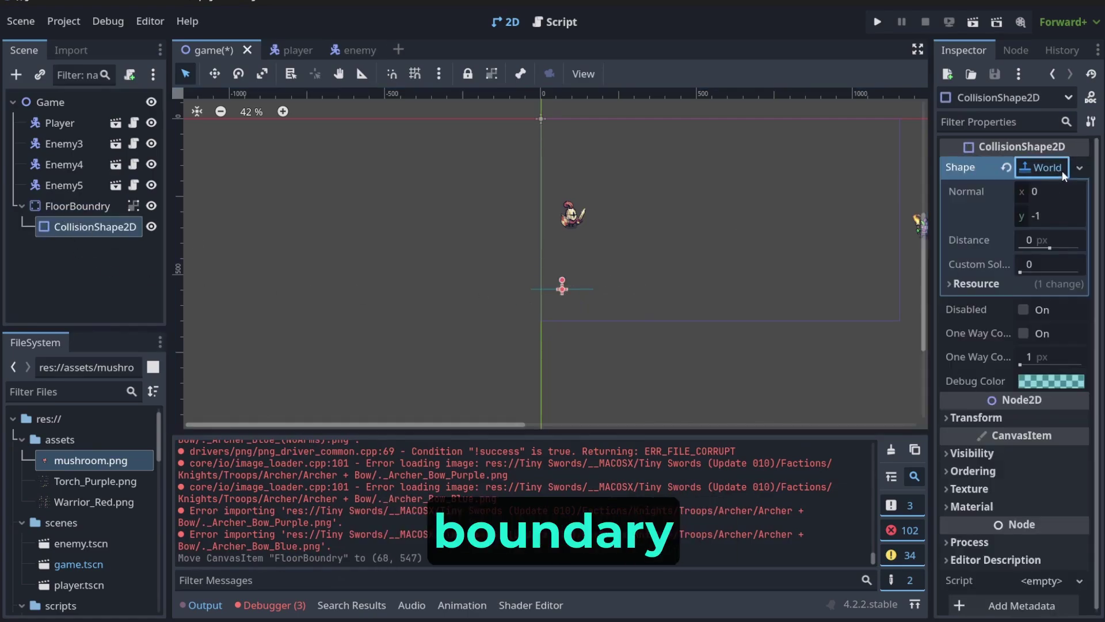
{"action": "left_click", "coordinate": [572, 321]}
{"action": "middle_click_drag", "start_coordinate": [631, 261], "coordinate": [631, 376]}
{"action": "scroll", "coordinate": [631, 376], "scroll_direction": "down", "scroll_amount": 1}
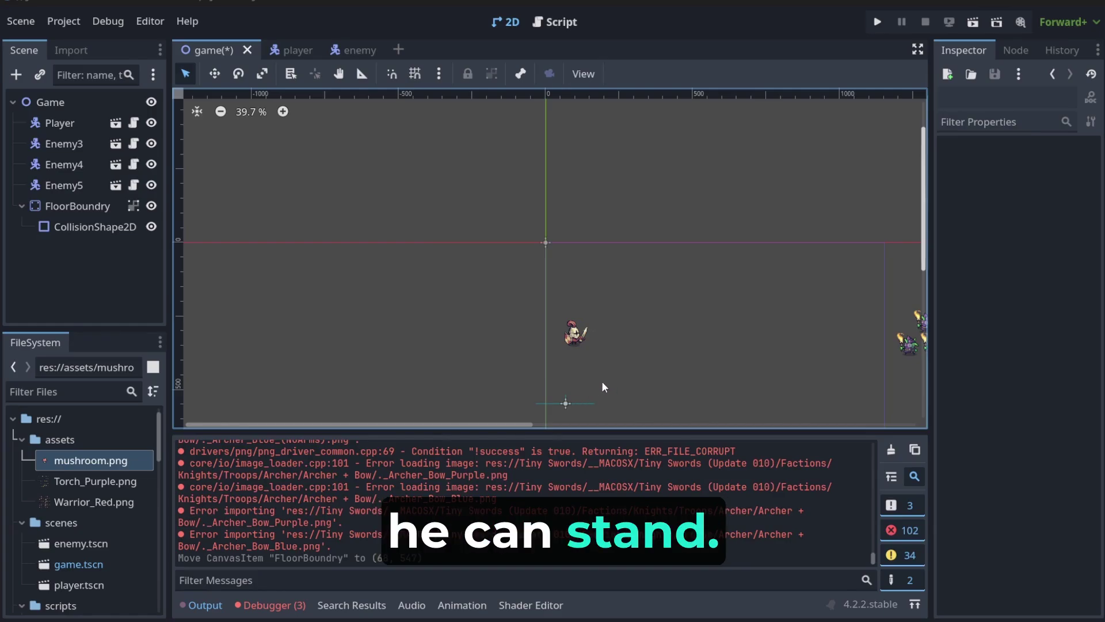
Step: Move the Player node slightly within the scene, to an x position of about 83
{"action": "scroll", "coordinate": [602, 381], "scroll_direction": "up", "scroll_amount": 1}
{"action": "left_click", "coordinate": [516, 351]}
{"action": "left_click_drag", "start_coordinate": [521, 262], "coordinate": [517, 504]}
{"action": "scroll", "coordinate": [518, 360], "scroll_direction": "down", "scroll_amount": 3}
{"action": "left_click_drag", "start_coordinate": [500, 349], "coordinate": [515, 331]}
{"action": "scroll", "coordinate": [508, 265], "scroll_direction": "down", "scroll_amount": 15}
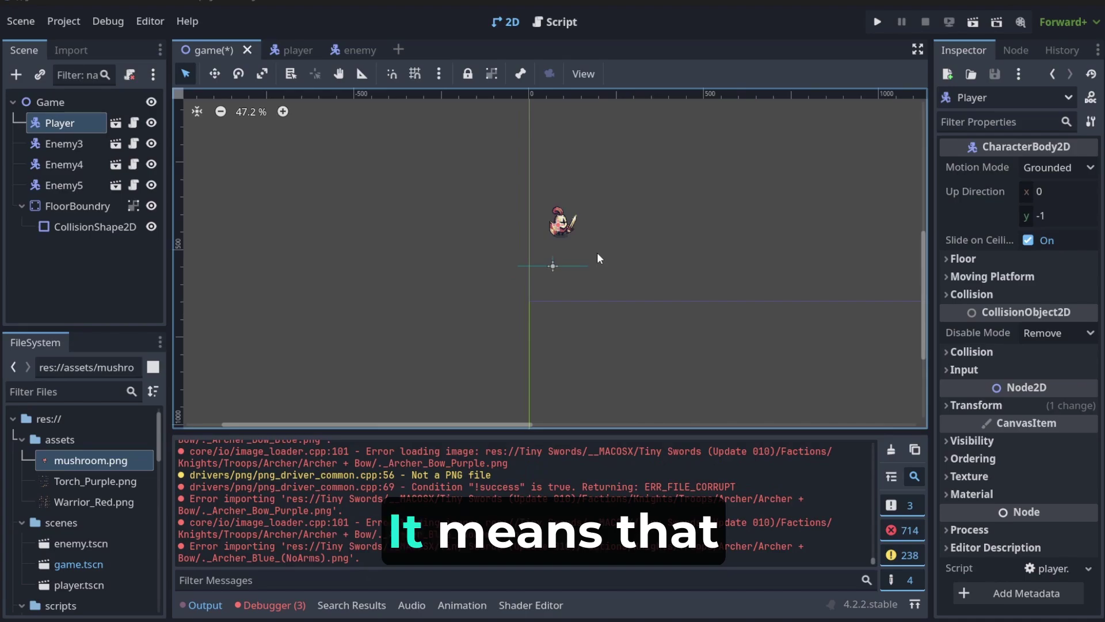
Step: Reposition the Player node farther from the floor boundary's origin, to about (216, 366)
{"action": "scroll", "coordinate": [596, 247], "scroll_direction": "down", "scroll_amount": 4}
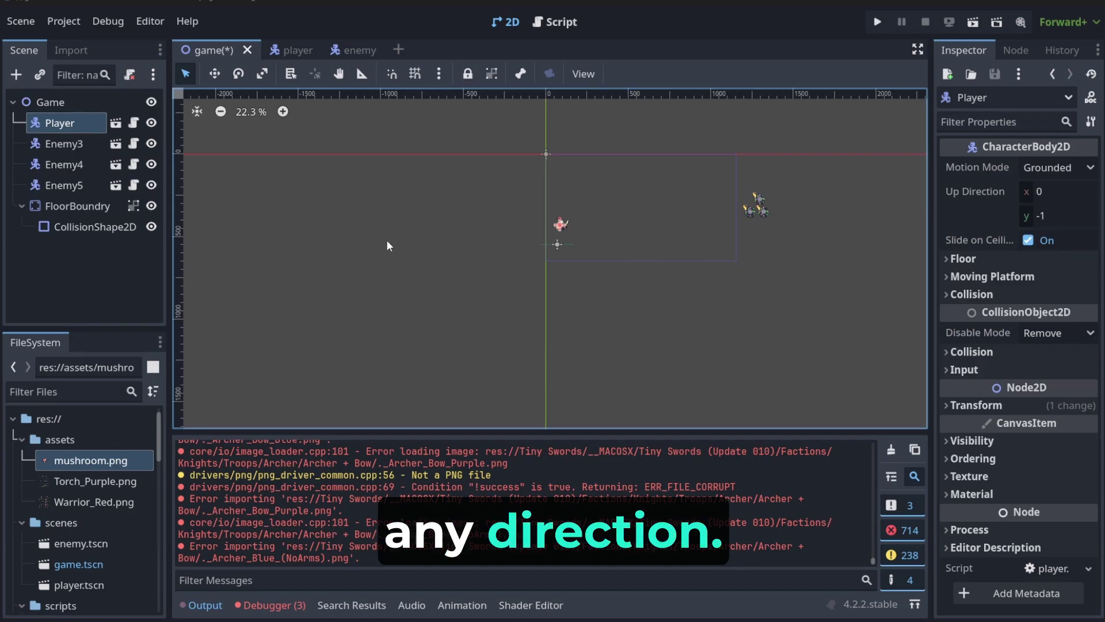
{"action": "scroll", "coordinate": [581, 146], "scroll_direction": "up", "scroll_amount": 3}
{"action": "scroll", "coordinate": [469, 181], "scroll_direction": "down", "scroll_amount": 2}
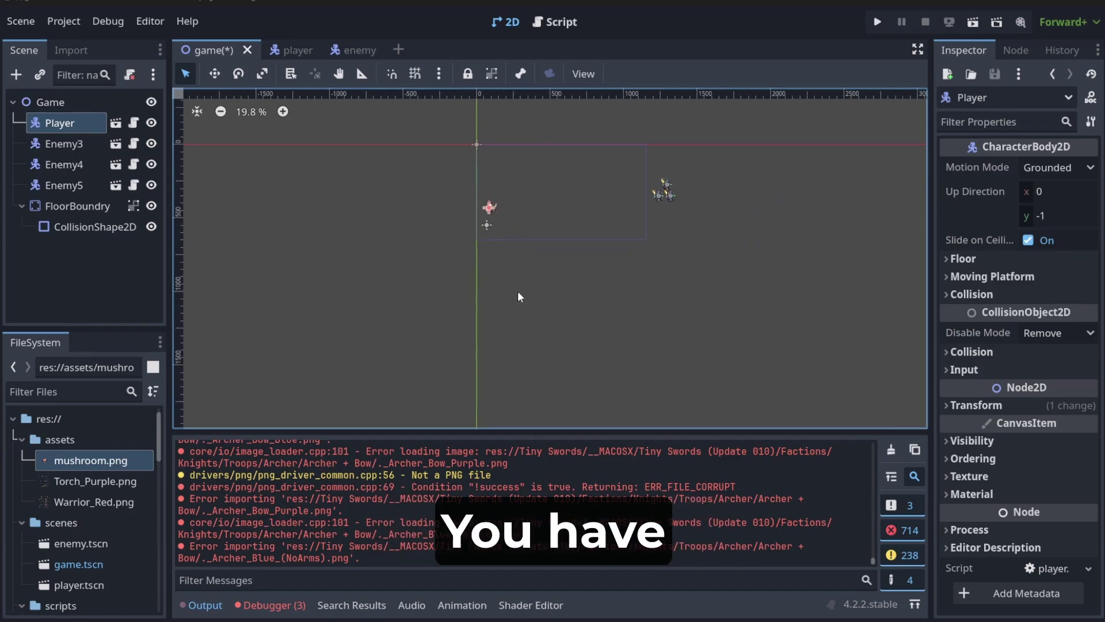
{"action": "scroll", "coordinate": [469, 209], "scroll_direction": "up", "scroll_amount": 5}
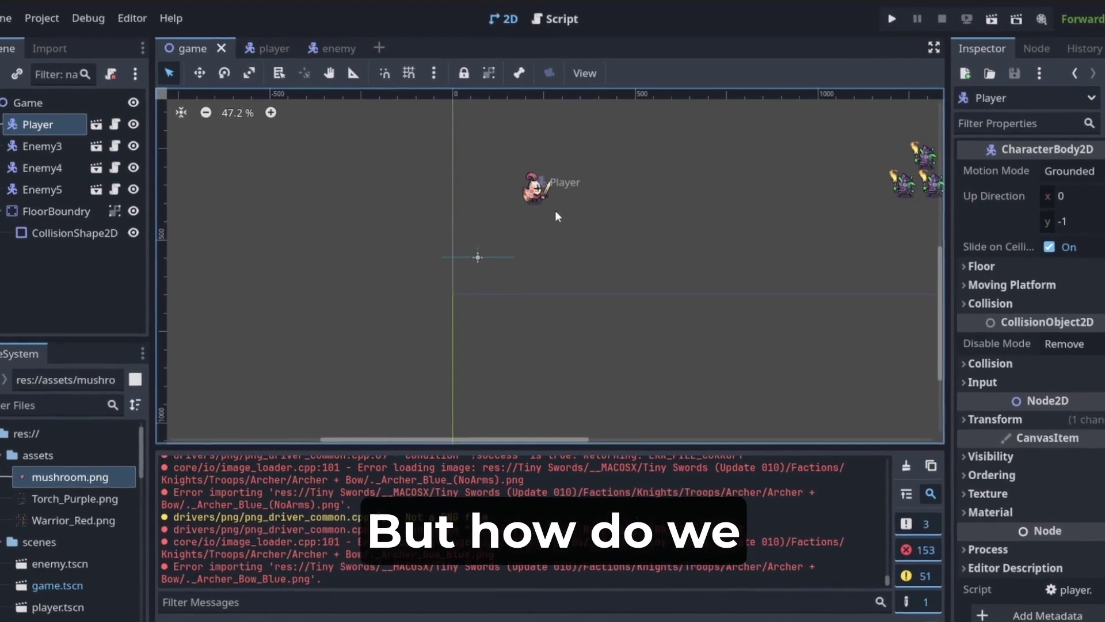
{"action": "left_click_drag", "start_coordinate": [529, 204], "coordinate": [539, 211]}
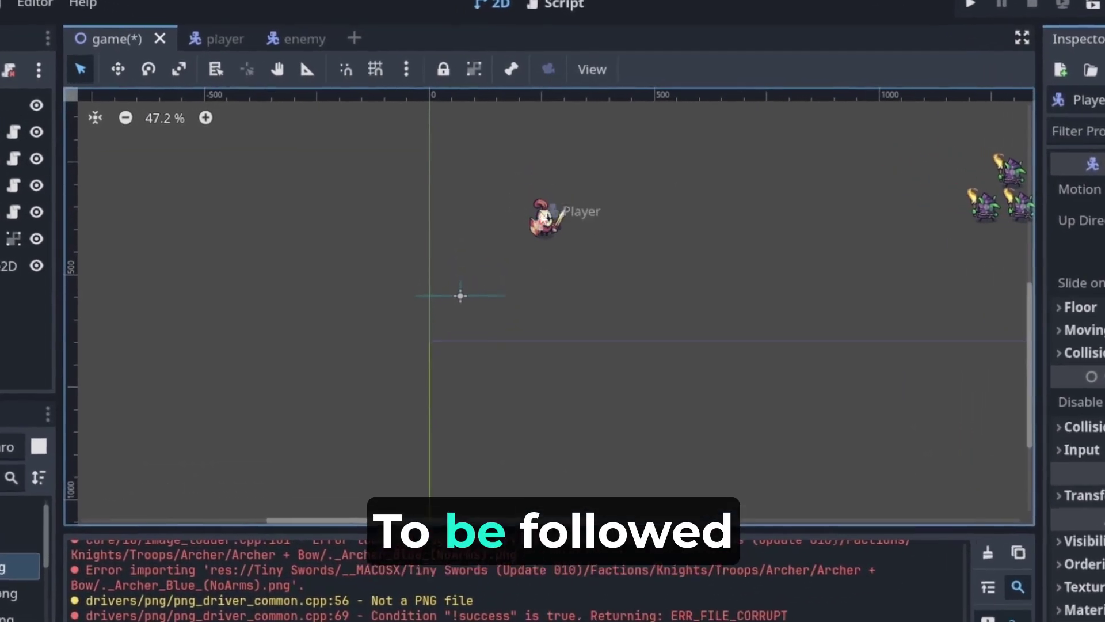
{"action": "scroll", "coordinate": [794, 373], "scroll_direction": "up", "scroll_amount": 1}
{"action": "scroll", "coordinate": [504, 208], "scroll_direction": "up", "scroll_amount": 7}
{"action": "scroll", "coordinate": [518, 231], "scroll_direction": "down", "scroll_amount": 6}
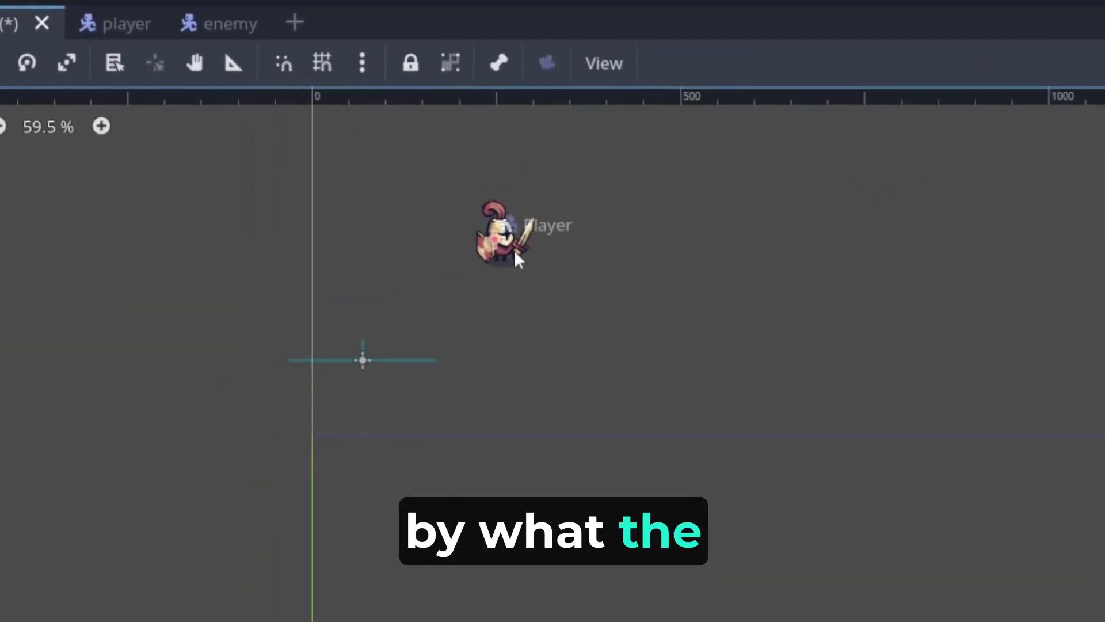
{"action": "scroll", "coordinate": [511, 307], "scroll_direction": "down", "scroll_amount": 2}
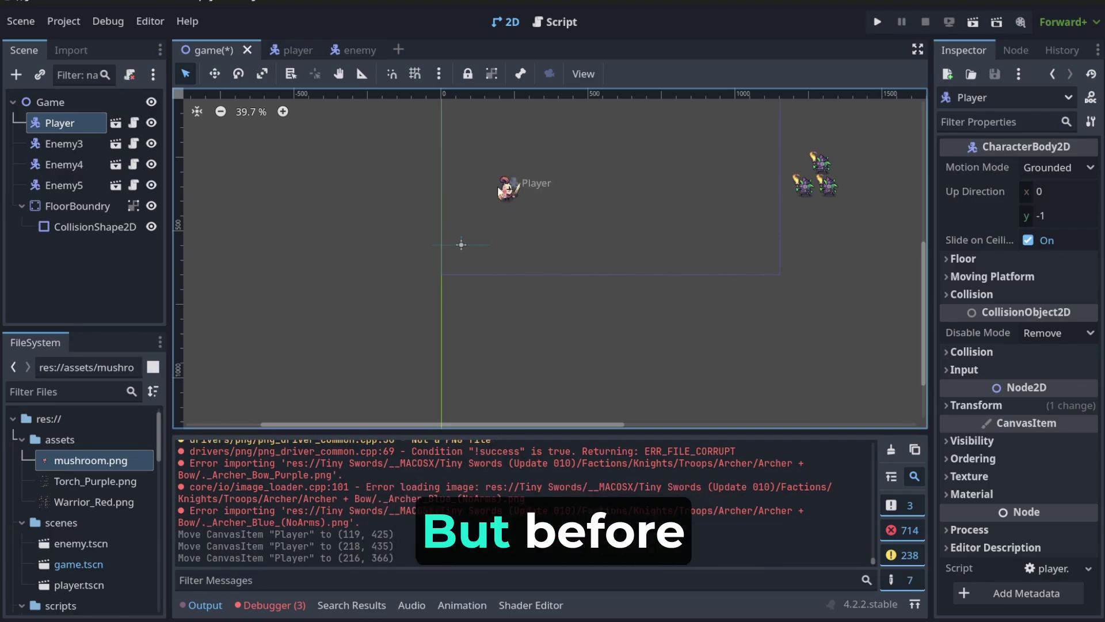
Step: Examine the viewport frame in the scene and run the project to compare the visible area
{"action": "scroll", "coordinate": [688, 196], "scroll_direction": "down", "scroll_amount": 2}
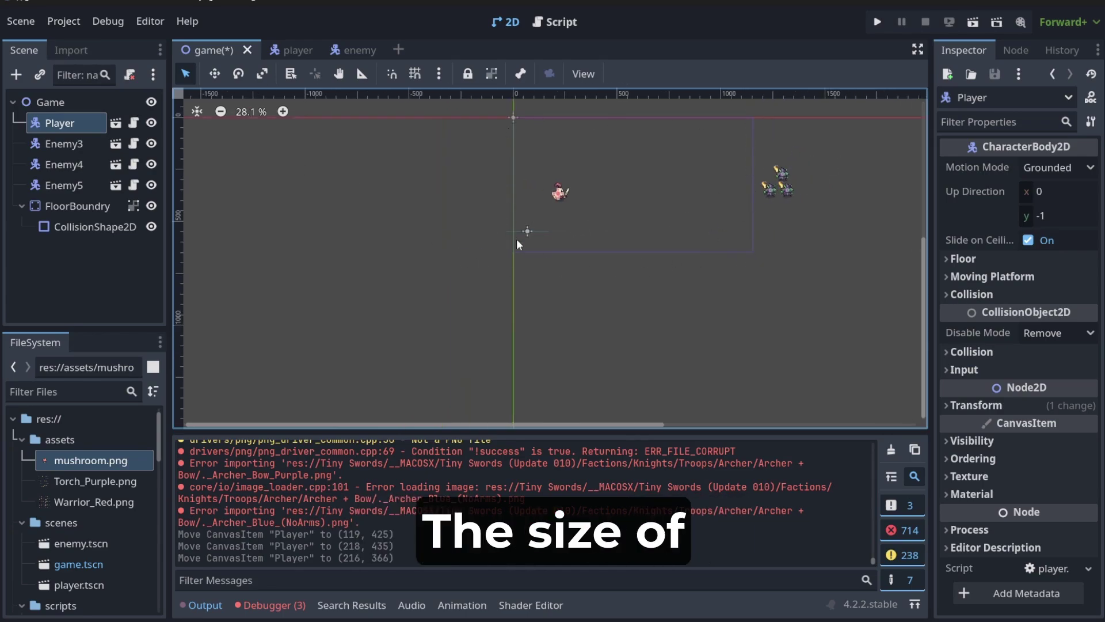
{"action": "scroll", "coordinate": [760, 223], "scroll_direction": "up", "scroll_amount": 1}
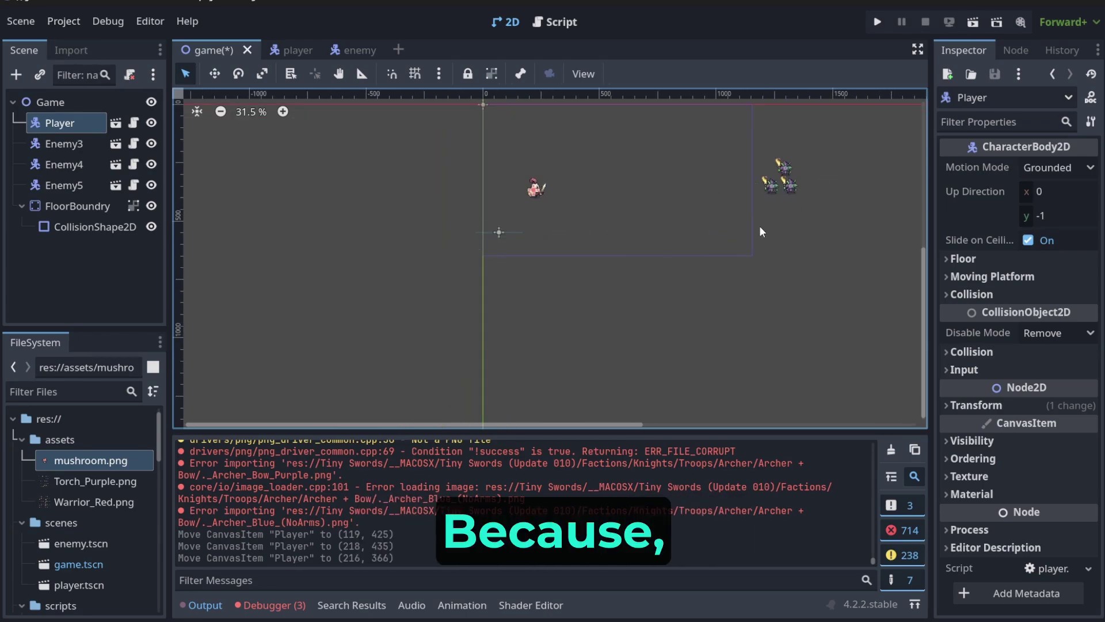
{"action": "left_click", "coordinate": [876, 22]}
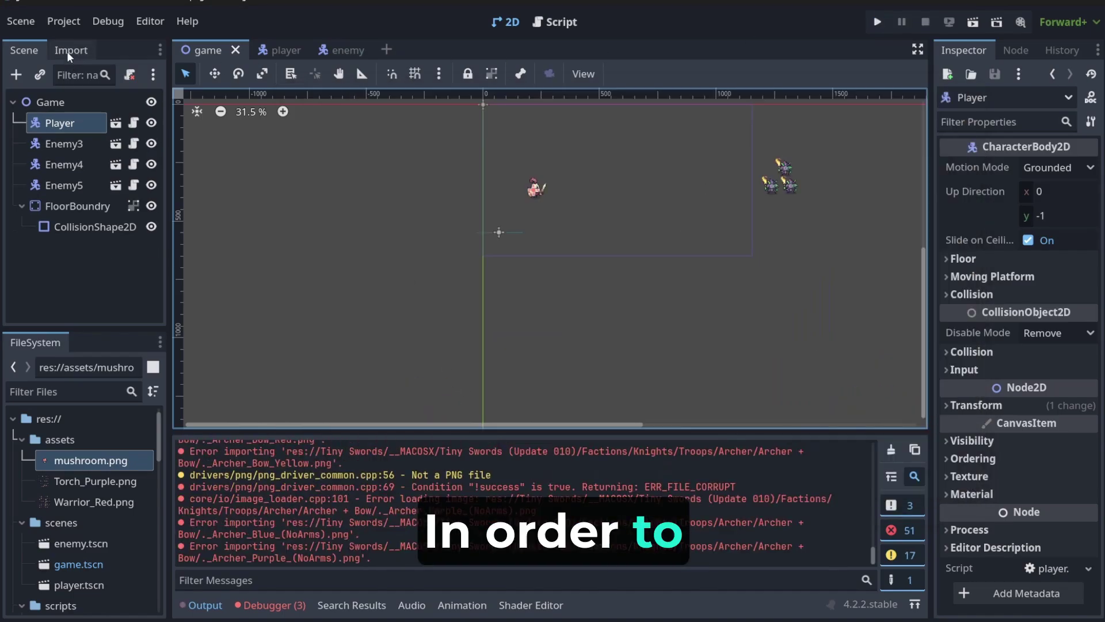
Step: Set the viewport width to 1920 in the project's Display Window settings and close the settings
{"action": "left_click", "coordinate": [67, 25]}
{"action": "left_click", "coordinate": [77, 40]}
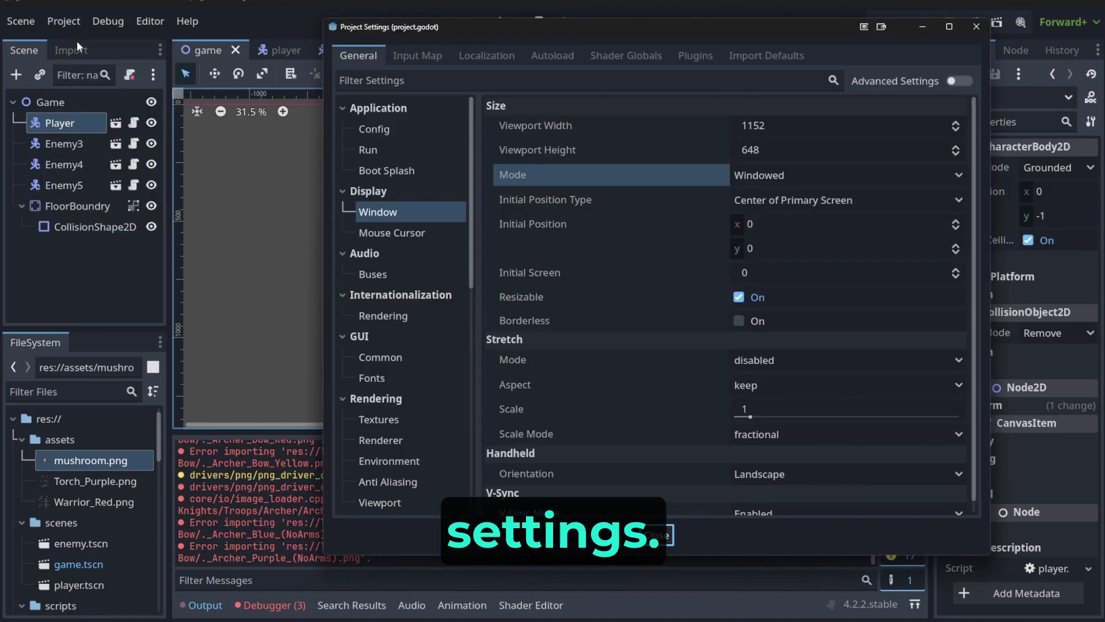
{"action": "left_click", "coordinate": [393, 172]}
{"action": "left_click", "coordinate": [380, 211]}
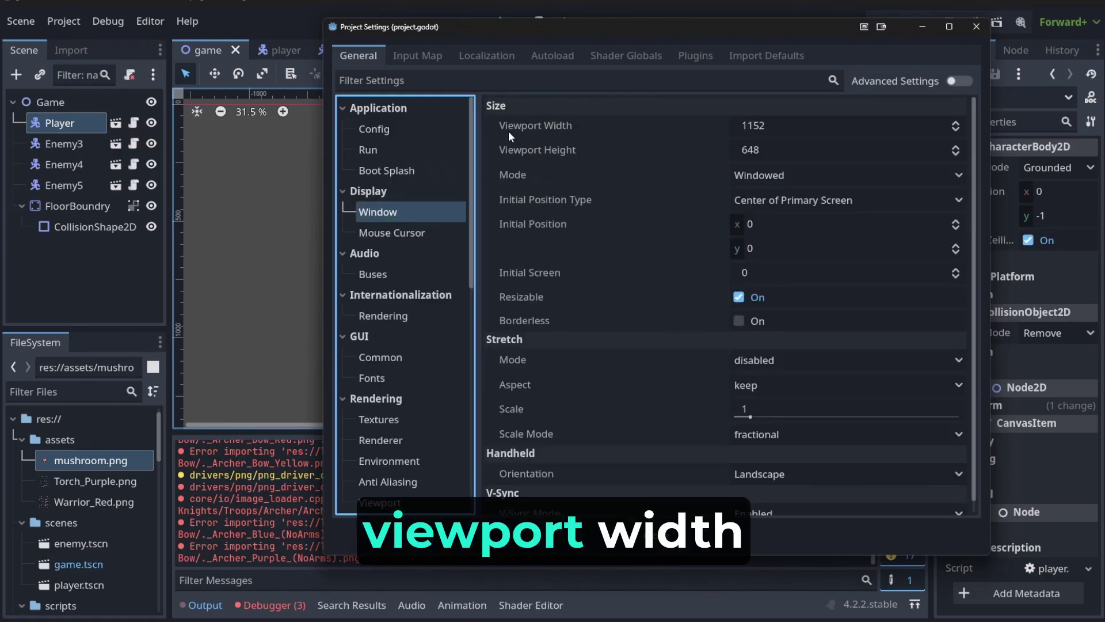
{"action": "mouse_move", "coordinate": [616, 133]}
{"action": "left_click", "coordinate": [771, 126]}
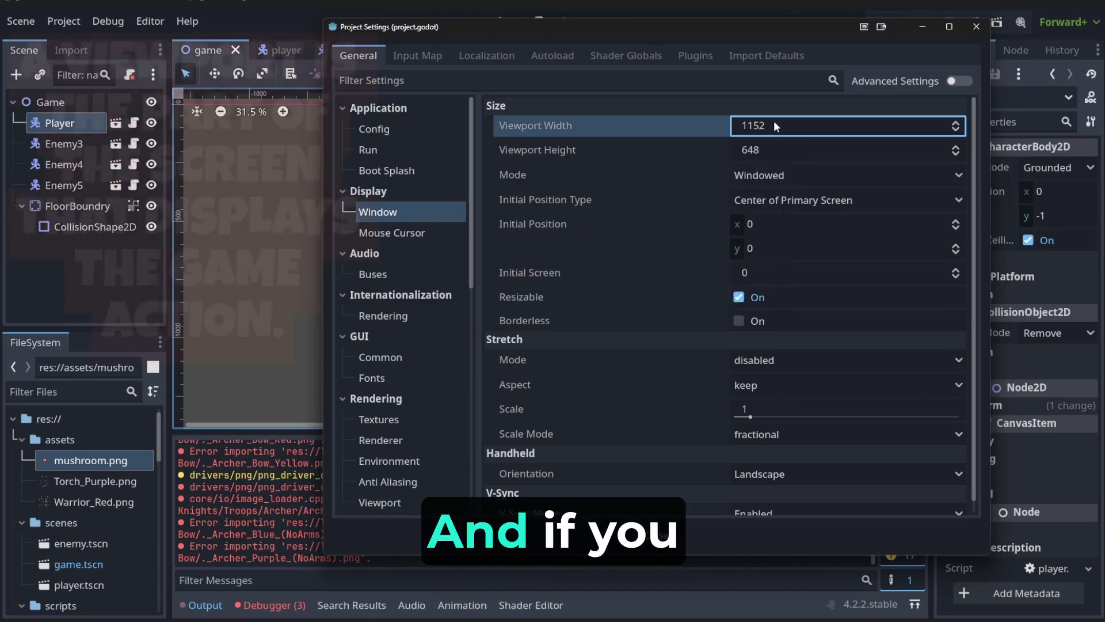
{"action": "type", "text": "1920"}
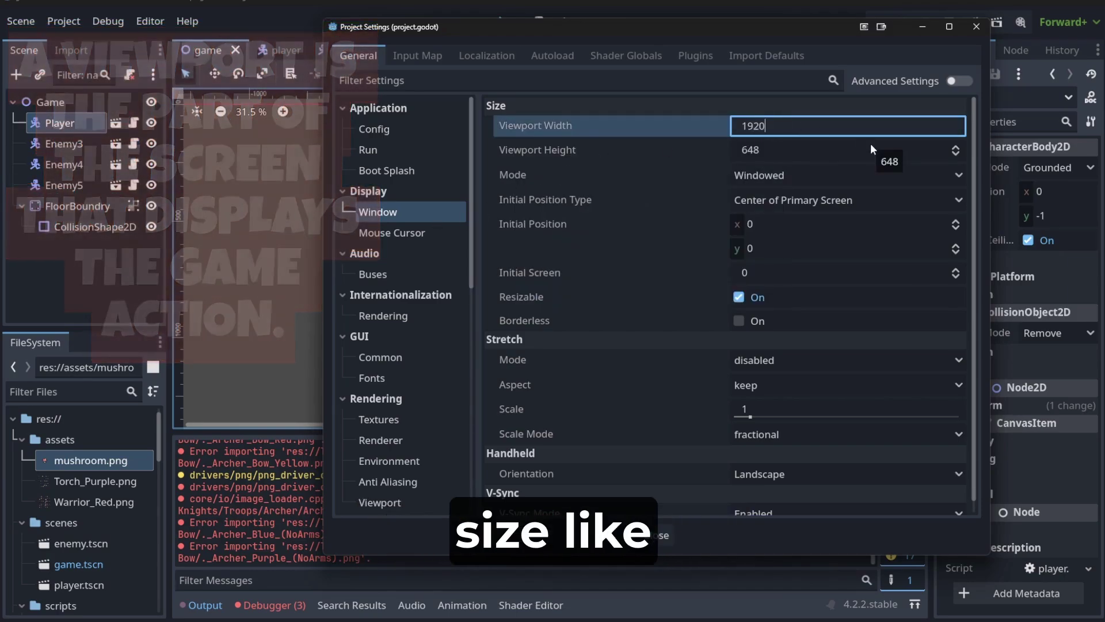
{"action": "left_click", "coordinate": [662, 533]}
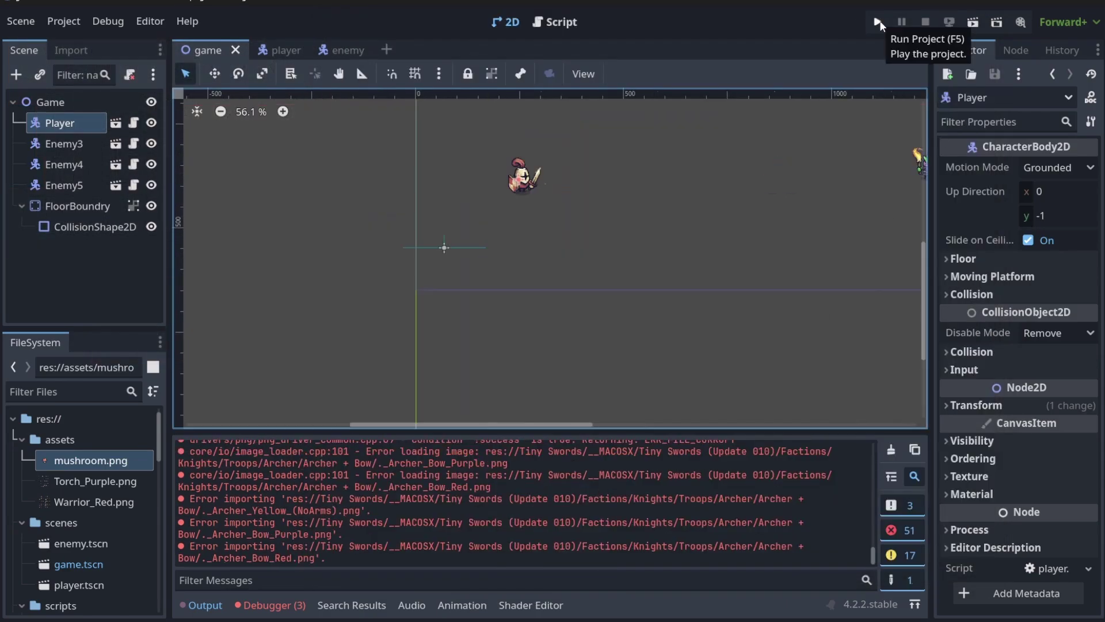
Step: Run the project to check the wider game view and stop it again
{"action": "left_click", "coordinate": [878, 22]}
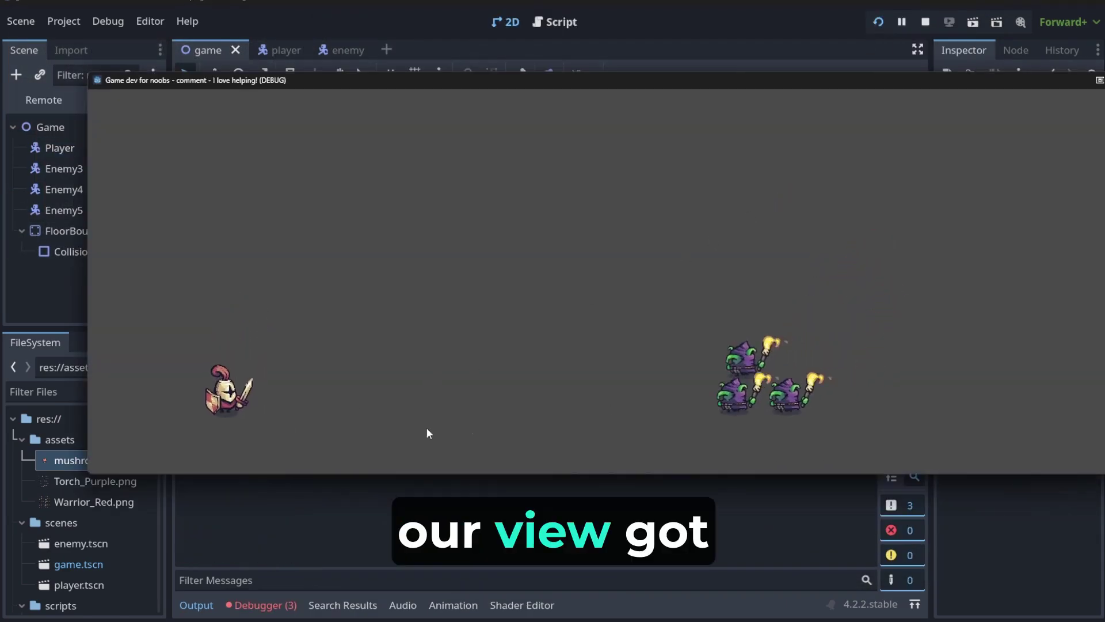
{"action": "key", "text": "F8"}
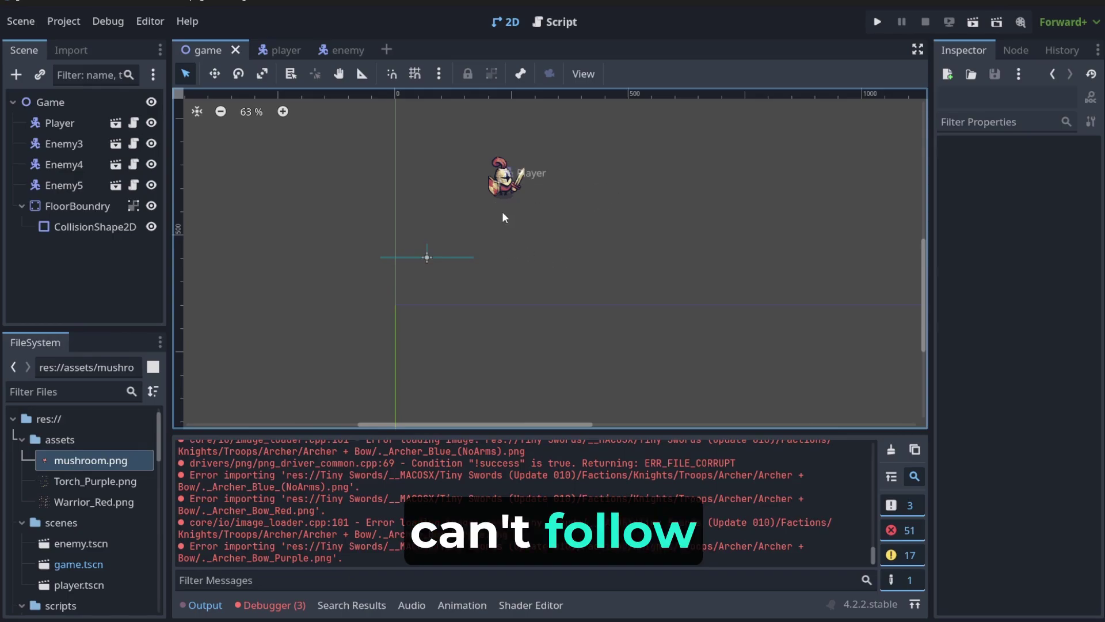
{"action": "scroll", "coordinate": [509, 202], "scroll_direction": "up", "scroll_amount": 1}
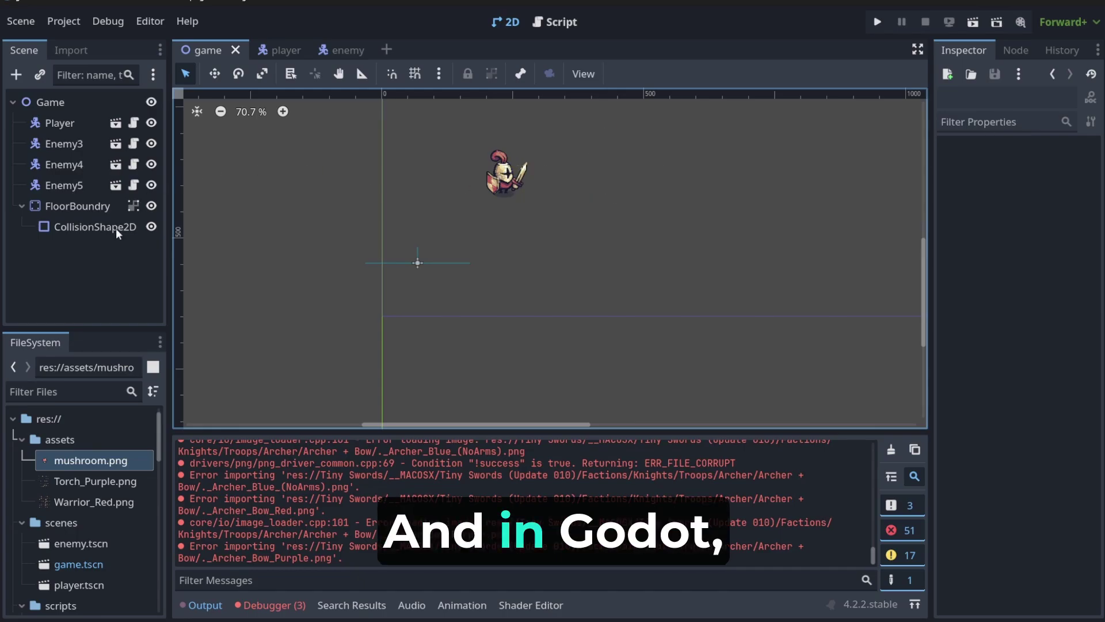
Step: Add a Camera2D node as a child of Player and position its frame centred on the player
{"action": "left_click", "coordinate": [69, 123]}
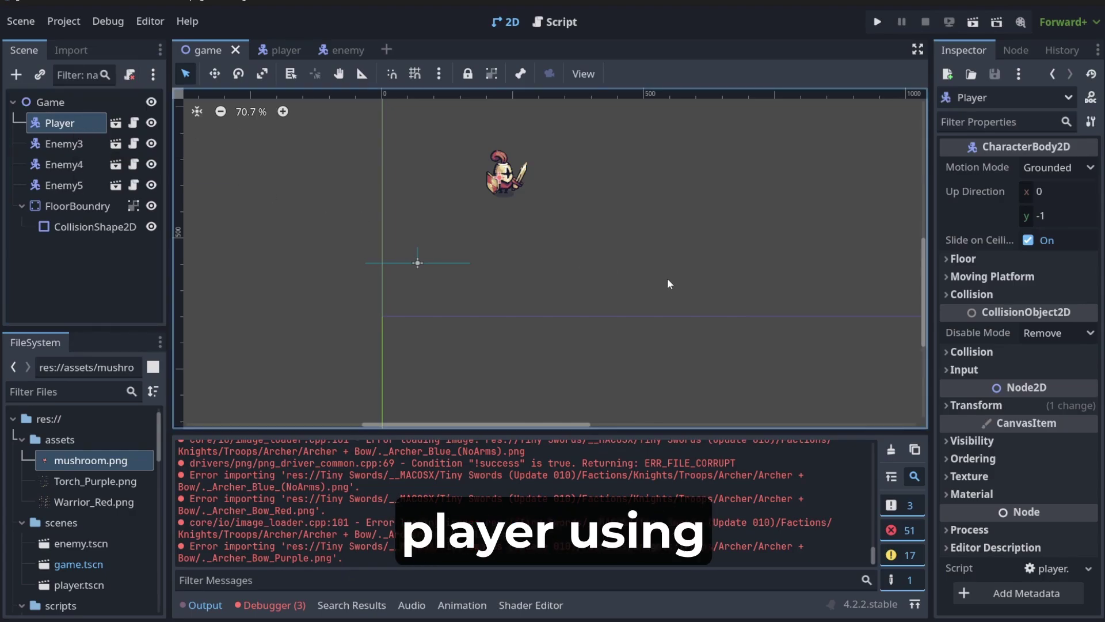
{"action": "key", "text": "ctrl+a"}
{"action": "type", "text": "ca"}
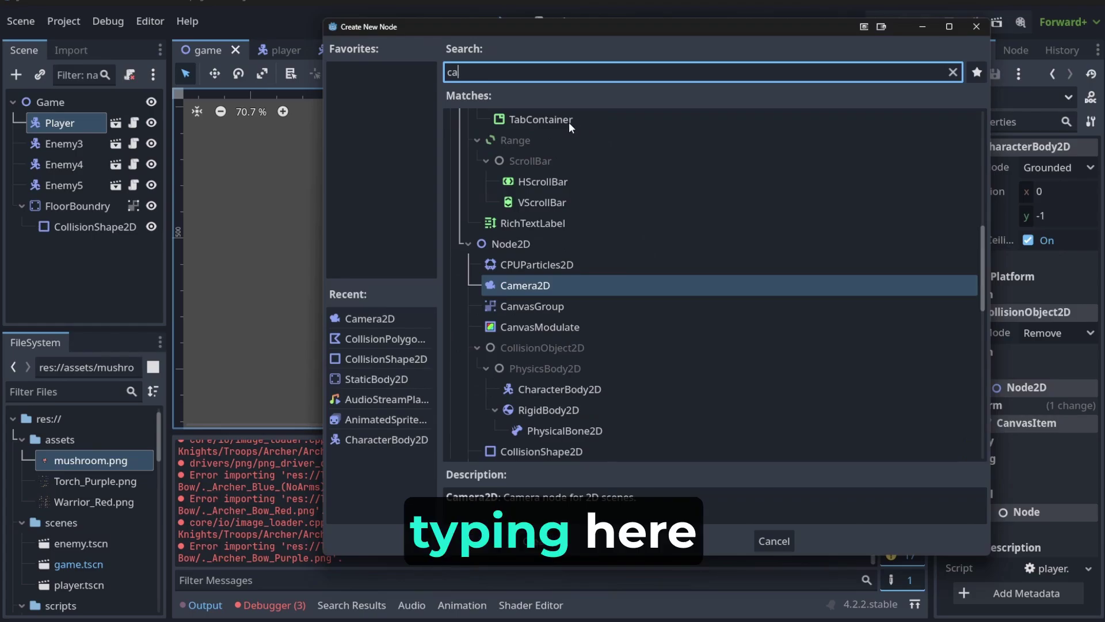
{"action": "key", "text": "Return"}
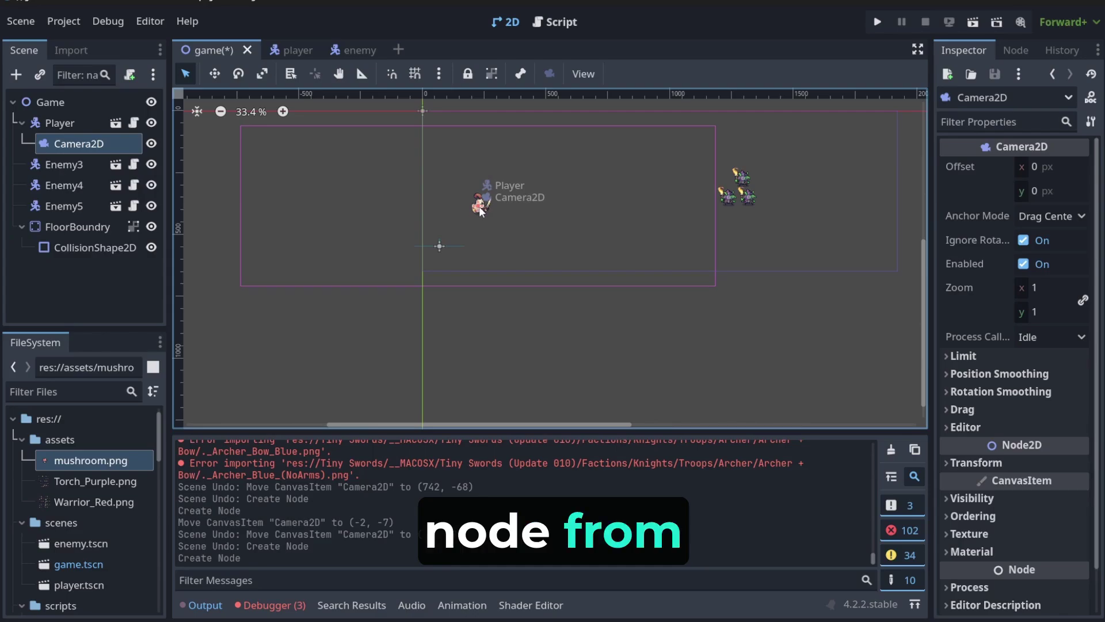
{"action": "mouse_move", "coordinate": [480, 208]}
{"action": "left_mouse_down"}
{"action": "mouse_move", "coordinate": [463, 223]}
{"action": "mouse_move", "coordinate": [471, 196]}
{"action": "mouse_move", "coordinate": [482, 203]}
{"action": "left_mouse_up"}
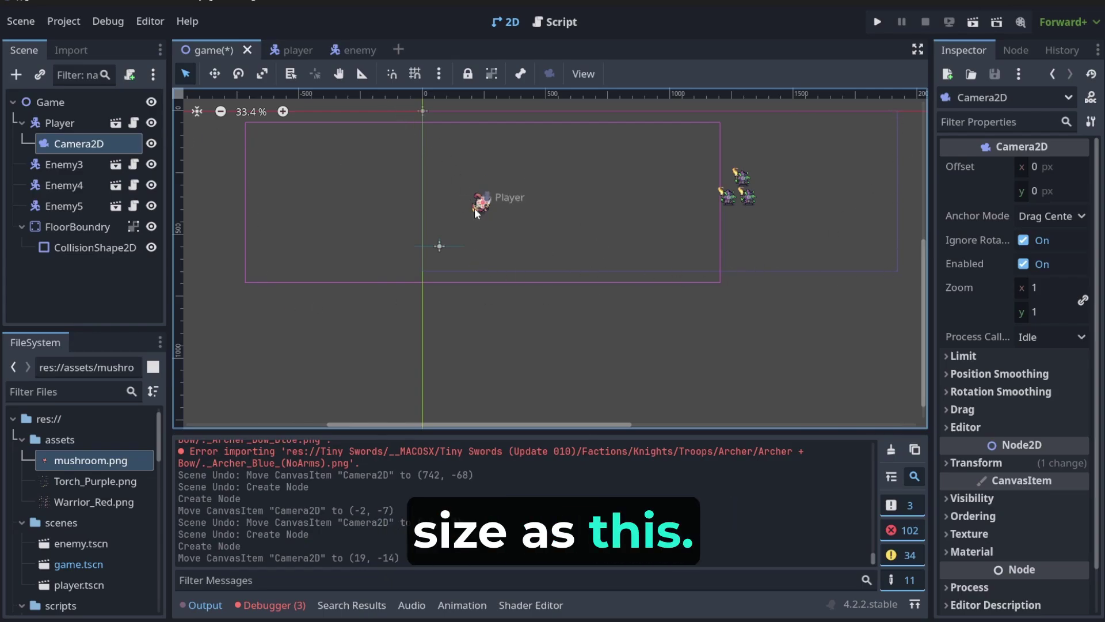
{"action": "mouse_move", "coordinate": [476, 211]}
{"action": "left_mouse_down"}
{"action": "mouse_move", "coordinate": [734, 179]}
{"action": "mouse_move", "coordinate": [517, 174]}
{"action": "mouse_move", "coordinate": [434, 200]}
{"action": "mouse_move", "coordinate": [479, 206]}
{"action": "left_mouse_up"}
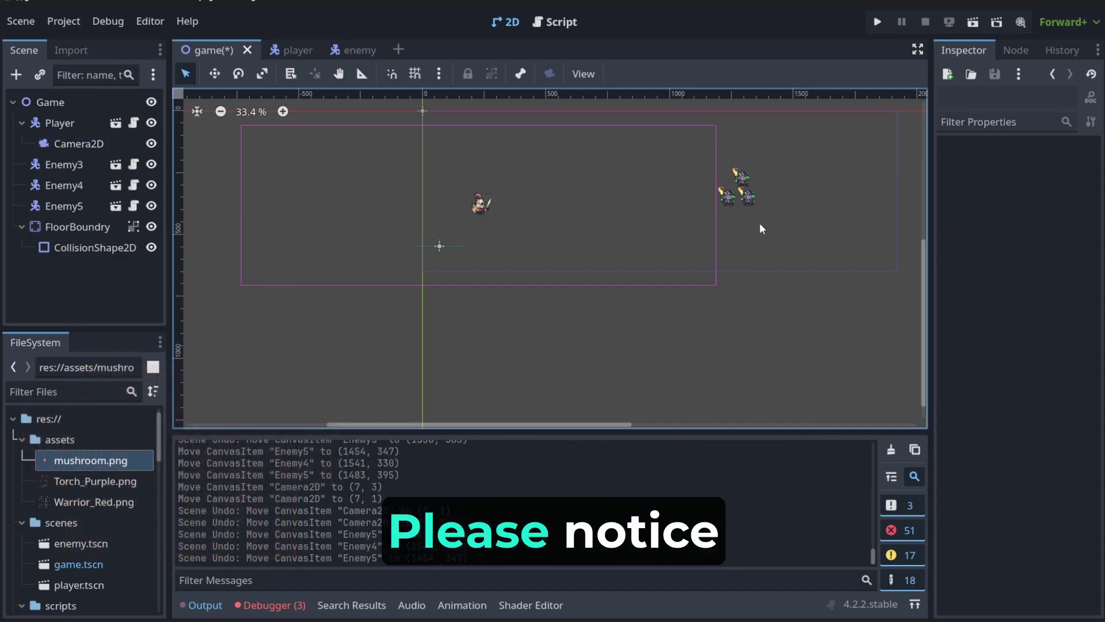
Step: Move Enemy5 to about (1643, 385), Enemy4 to about (1488, 402) and Enemy3 to about (1374, 415), beyond the camera frame
{"action": "left_click_drag", "start_coordinate": [749, 199], "coordinate": [830, 207]}
{"action": "left_click_drag", "start_coordinate": [776, 191], "coordinate": [791, 211]}
{"action": "left_click_drag", "start_coordinate": [747, 197], "coordinate": [763, 213]}
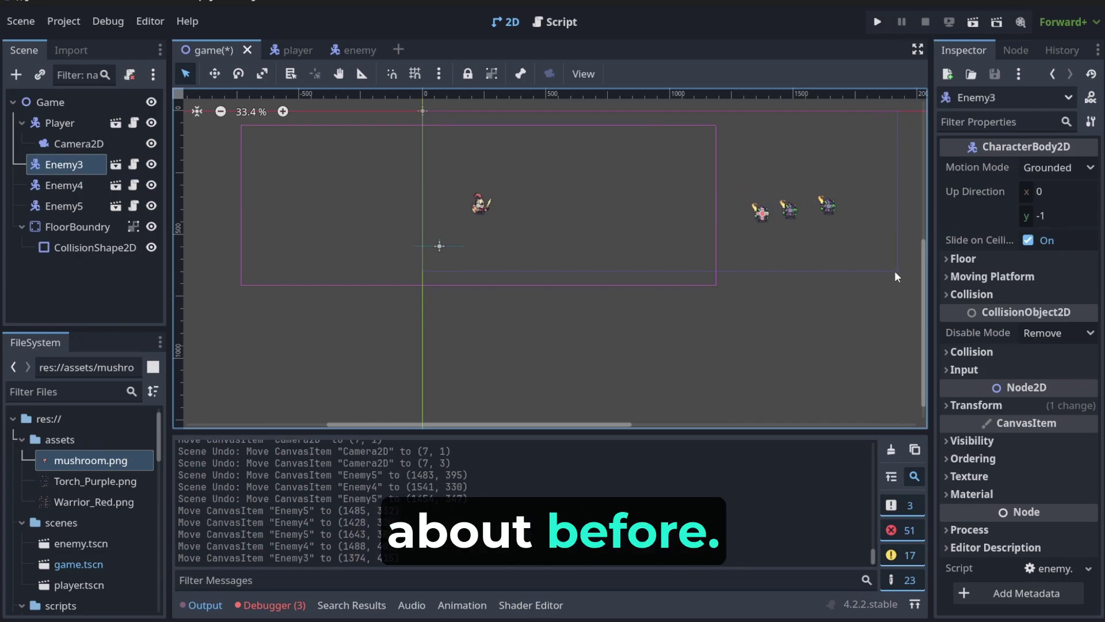
Step: Inspect the Player node and its Camera2D child, leaving Camera2D selected to show the camera's frame and properties
{"action": "left_click", "coordinate": [78, 143]}
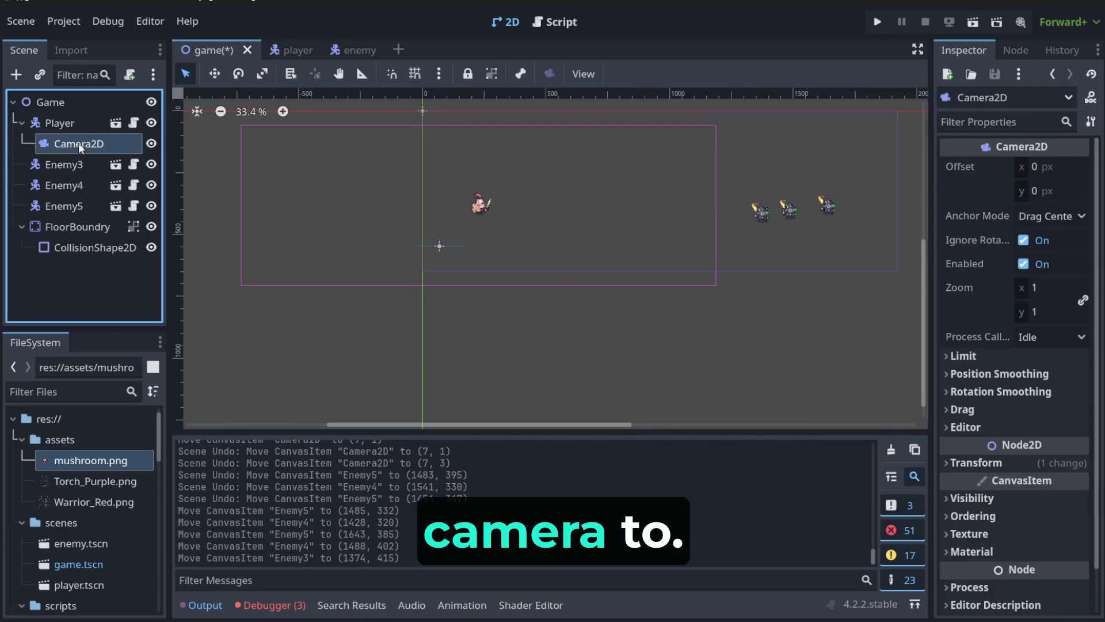
{"action": "left_click", "coordinate": [60, 122]}
{"action": "left_click", "coordinate": [74, 145]}
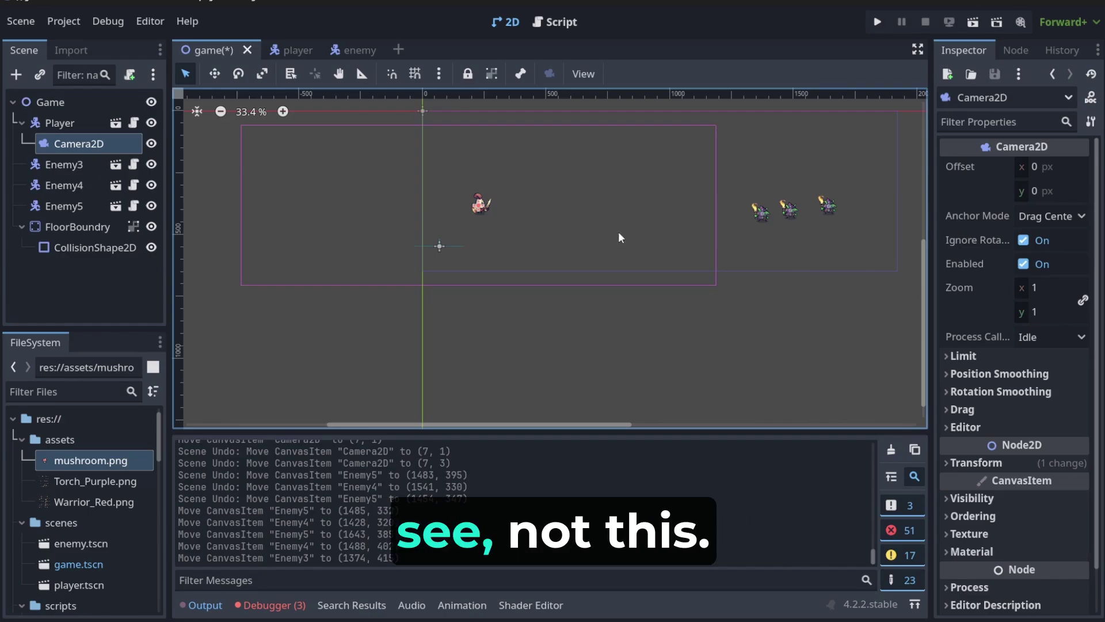
Step: Select each of the three enemies outside the camera frame, run the project to check what the camera shows, and stop it
{"action": "left_click", "coordinate": [760, 213]}
{"action": "left_click", "coordinate": [789, 208]}
{"action": "left_click", "coordinate": [829, 205]}
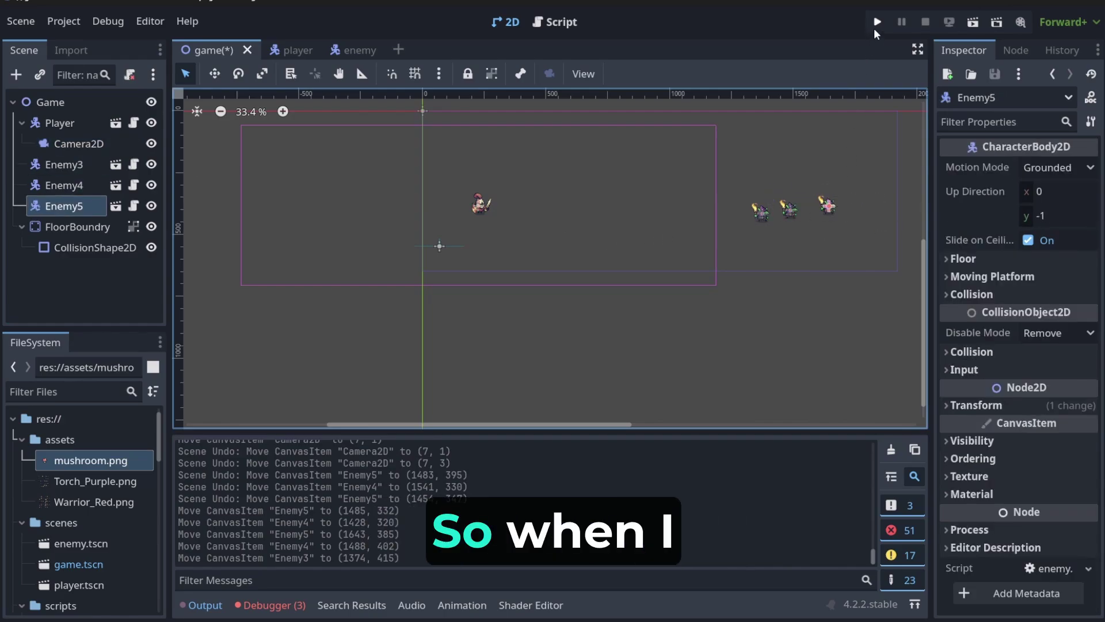
{"action": "key", "text": "F5"}
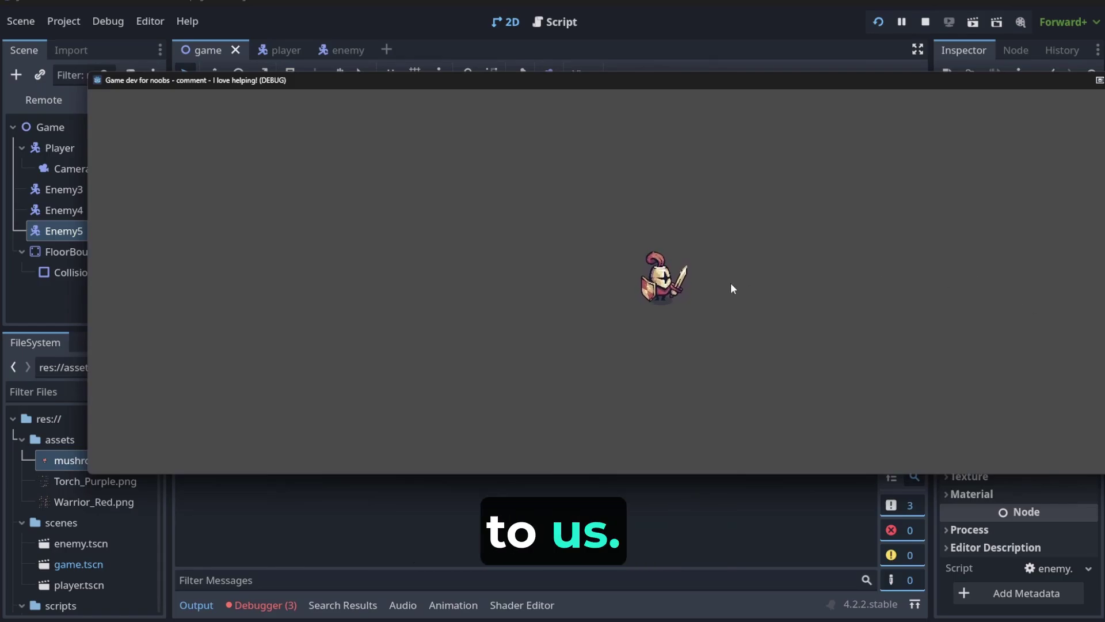
{"action": "key", "text": "F8"}
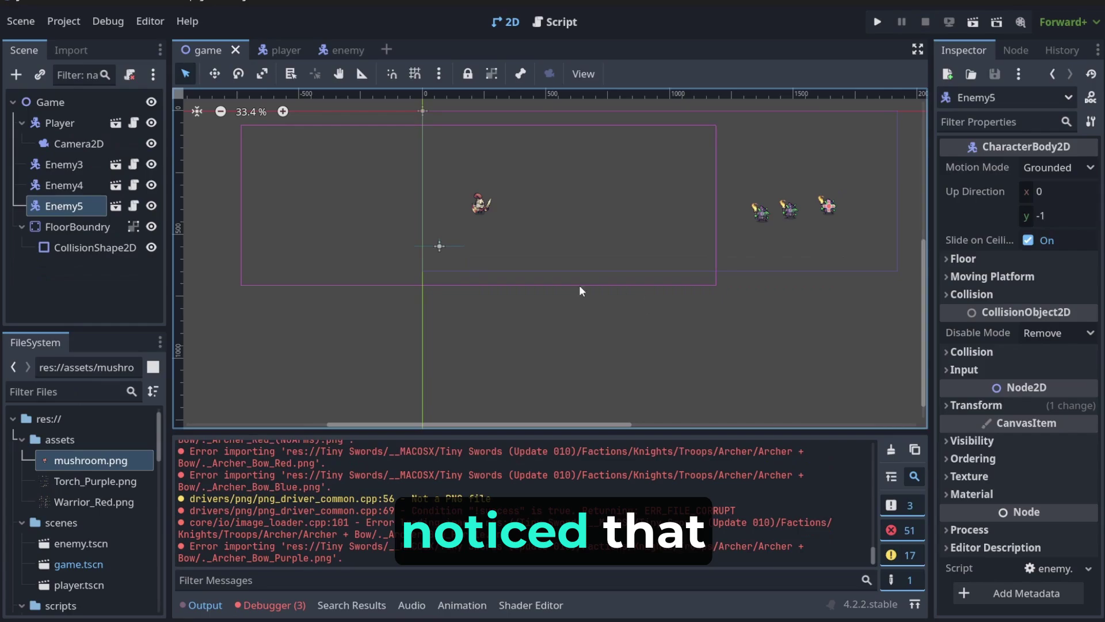
{"action": "left_click", "coordinate": [538, 310]}
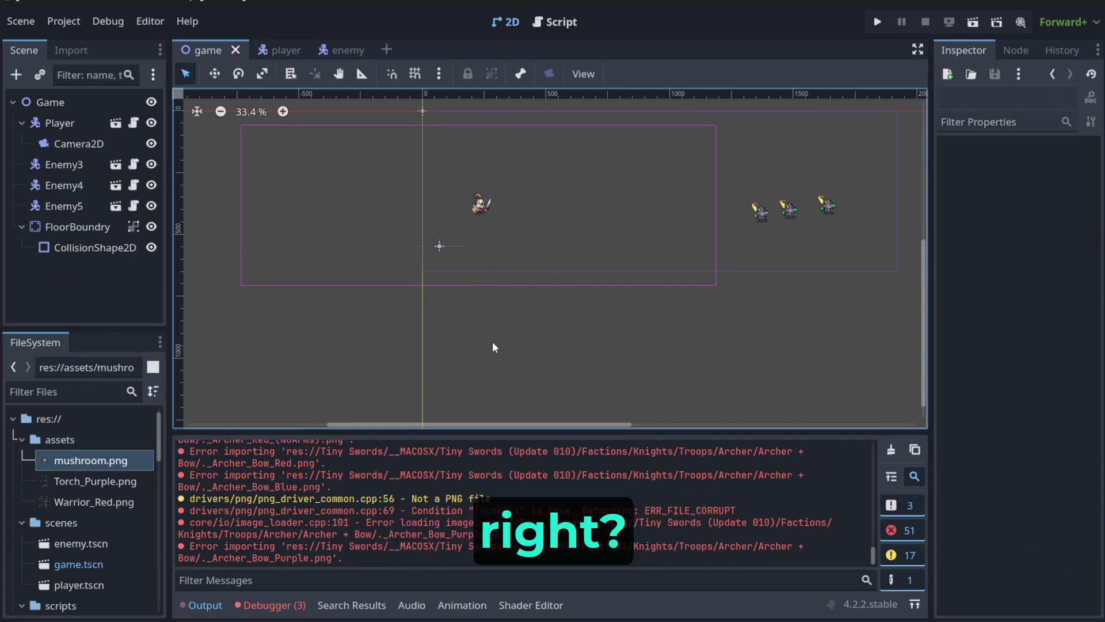
Step: Reposition Player and its Camera2D separately, placing Player at about (207, 530) and recentring the camera on it at about (2, 3)
{"action": "left_click", "coordinate": [481, 205]}
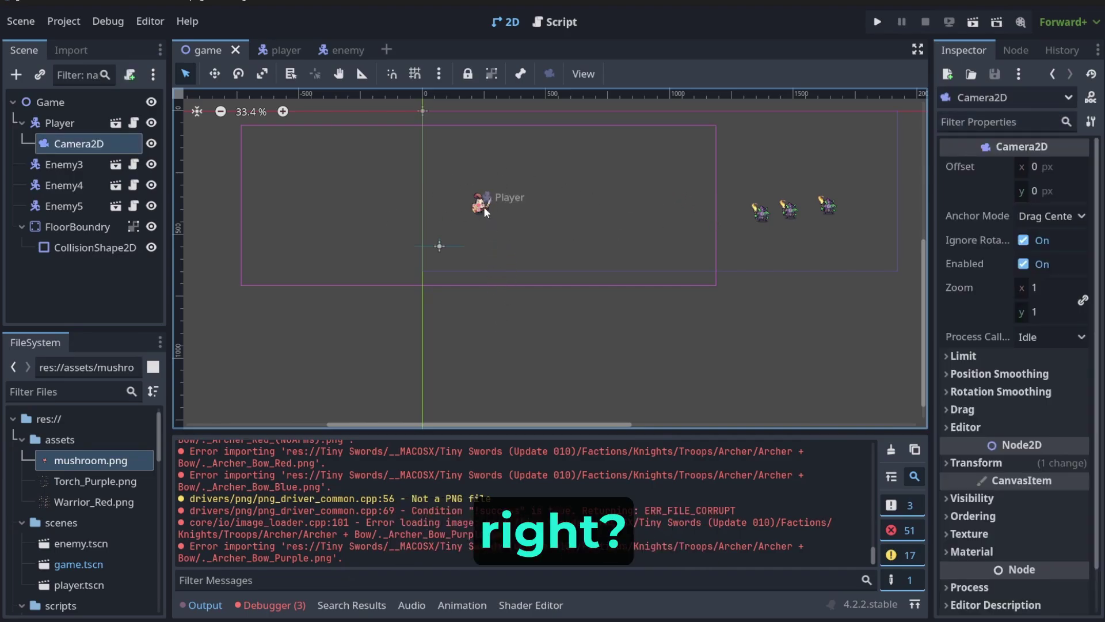
{"action": "left_click_drag", "start_coordinate": [482, 206], "coordinate": [481, 230]}
{"action": "left_click_drag", "start_coordinate": [482, 206], "coordinate": [475, 237]}
{"action": "left_click", "coordinate": [478, 227]}
{"action": "left_click", "coordinate": [474, 236]}
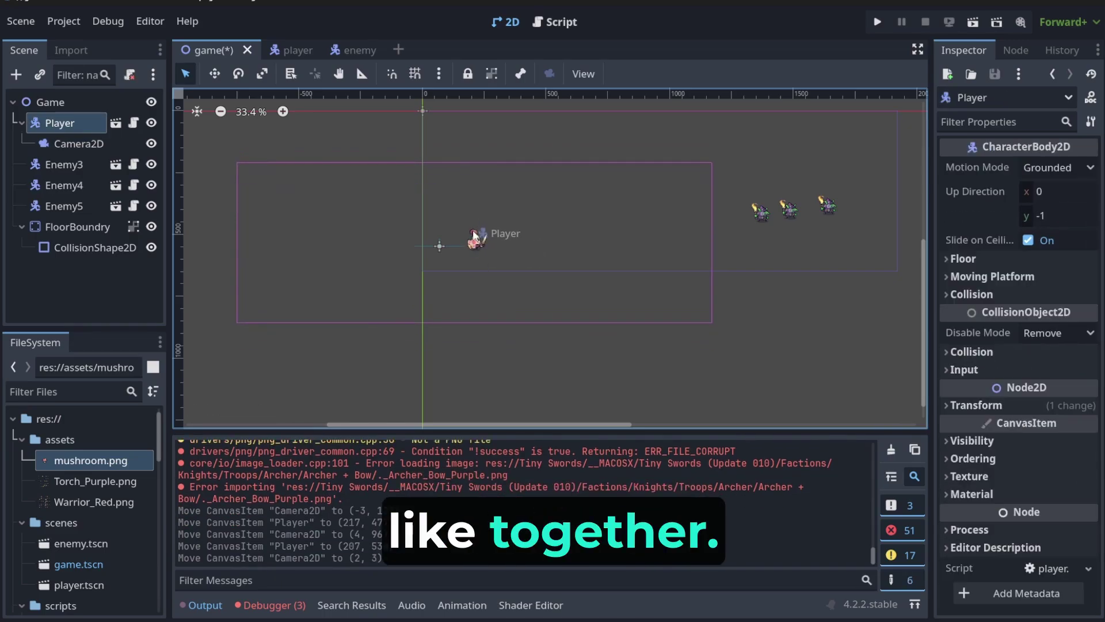
Step: Group Player with its children and move the group to about (238, 357)
{"action": "left_click", "coordinate": [487, 74]}
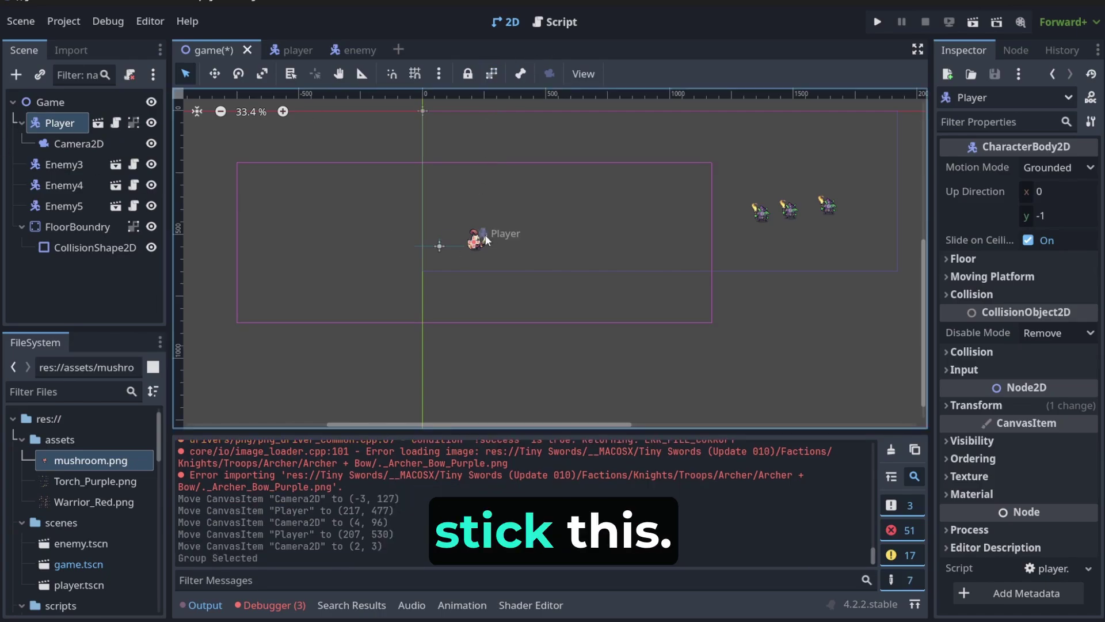
{"action": "left_click_drag", "start_coordinate": [476, 241], "coordinate": [480, 199]}
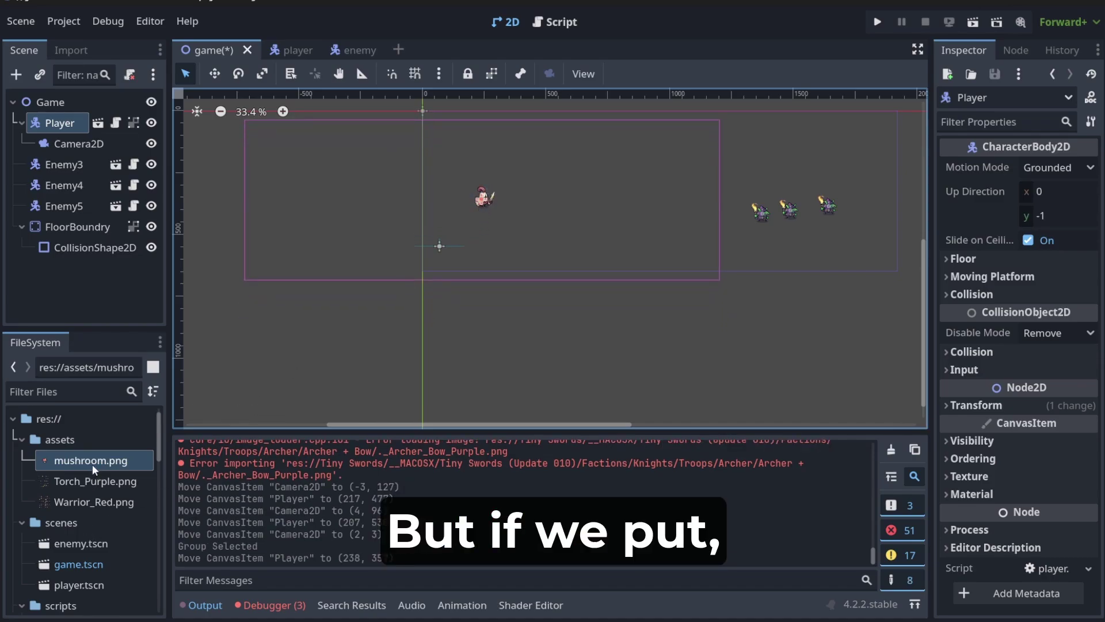
Step: Place a mushroom.png sprite below and to the left of the player, inside the camera frame, and test-run the project
{"action": "left_click_drag", "start_coordinate": [92, 464], "coordinate": [410, 241]}
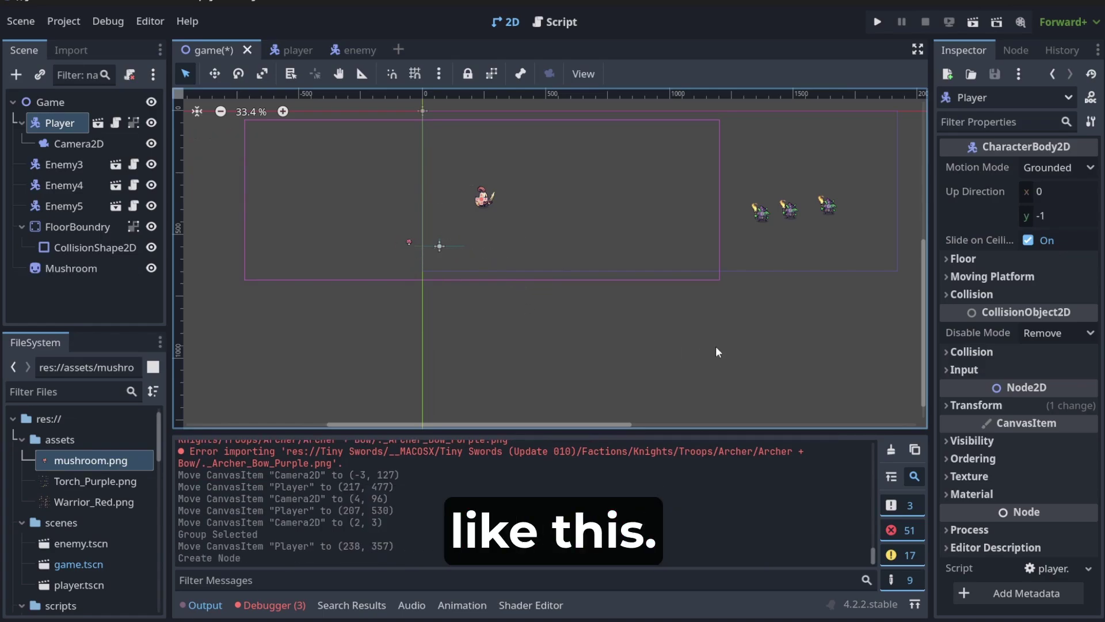
{"action": "left_click", "coordinate": [877, 22]}
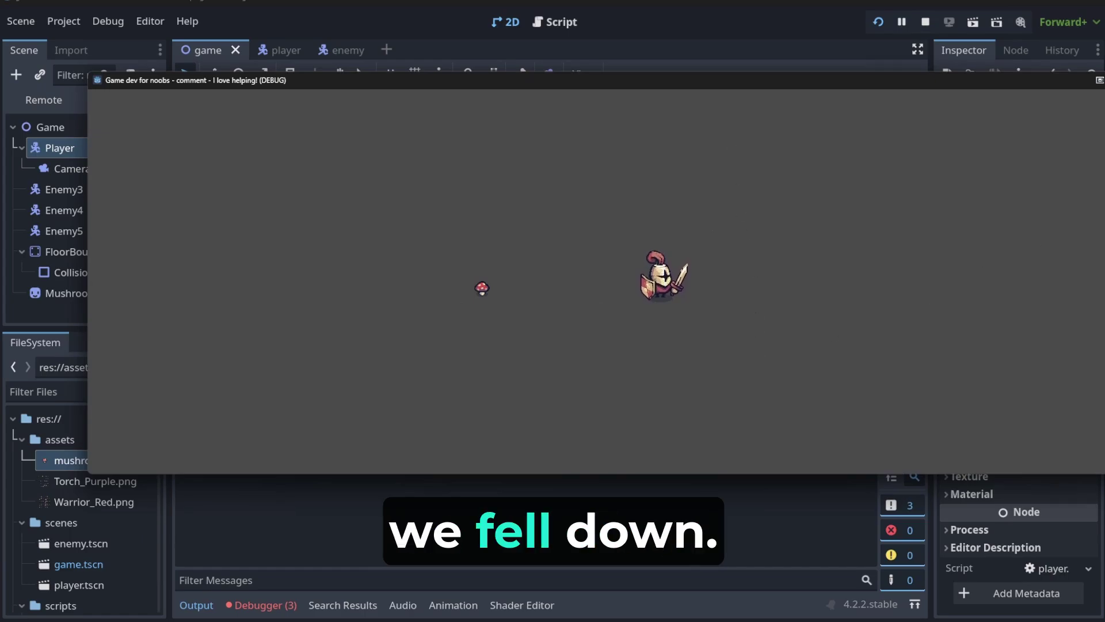
{"action": "key", "text": "F8"}
Step: Move Enemy3 to about (1350, 420)
{"action": "left_click", "coordinate": [527, 190]}
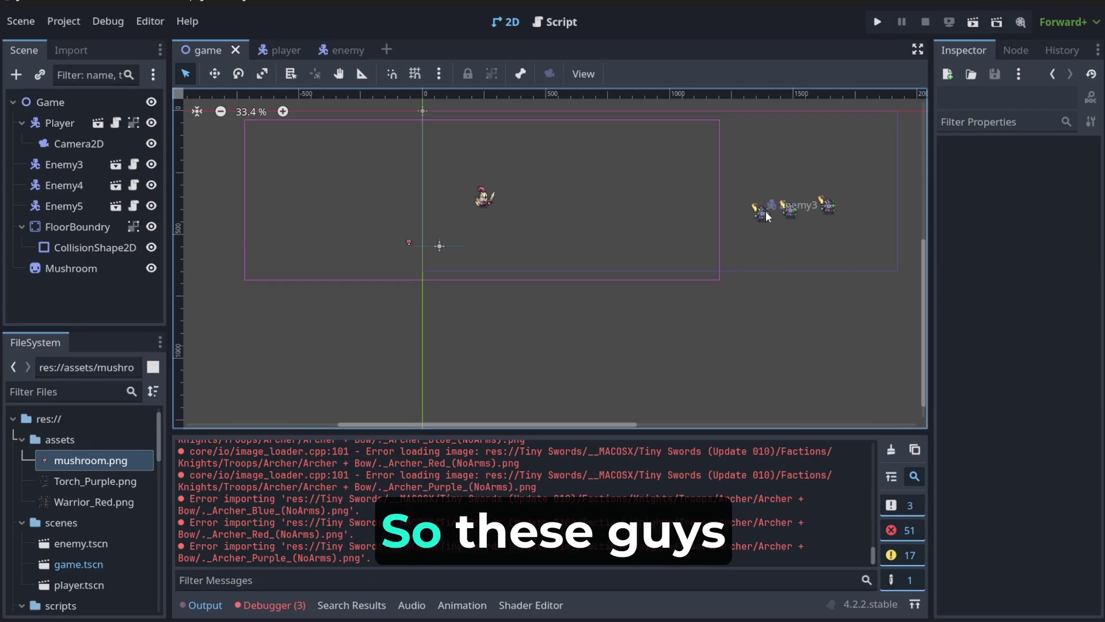
{"action": "left_click_drag", "start_coordinate": [765, 211], "coordinate": [758, 213]}
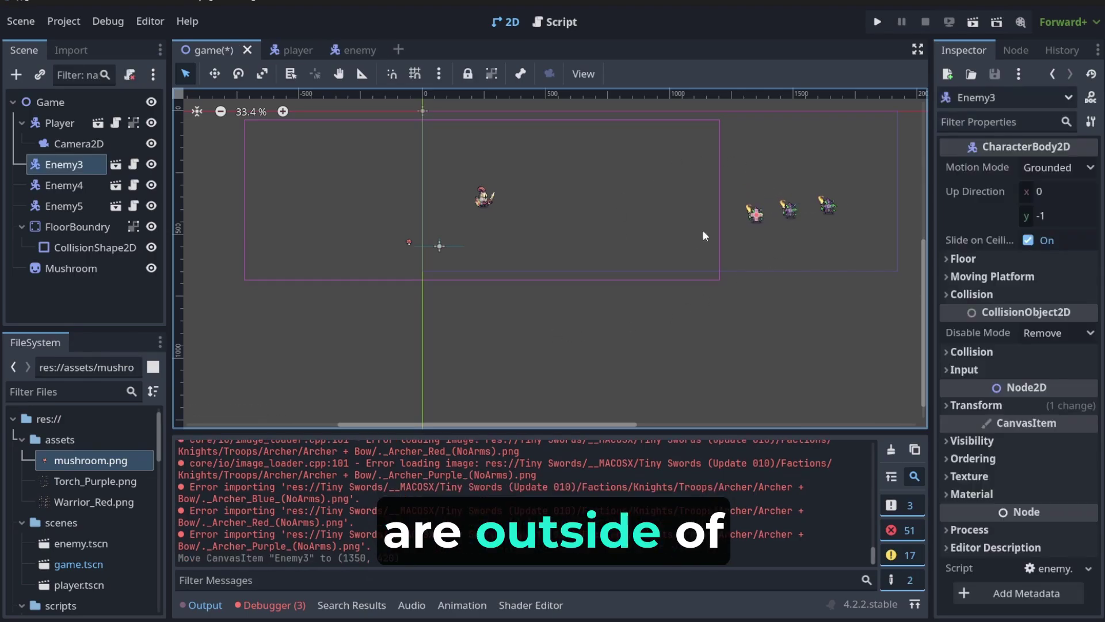
Step: Set the player's Camera2D zoom to 2 on both axes
{"action": "left_click", "coordinate": [484, 202]}
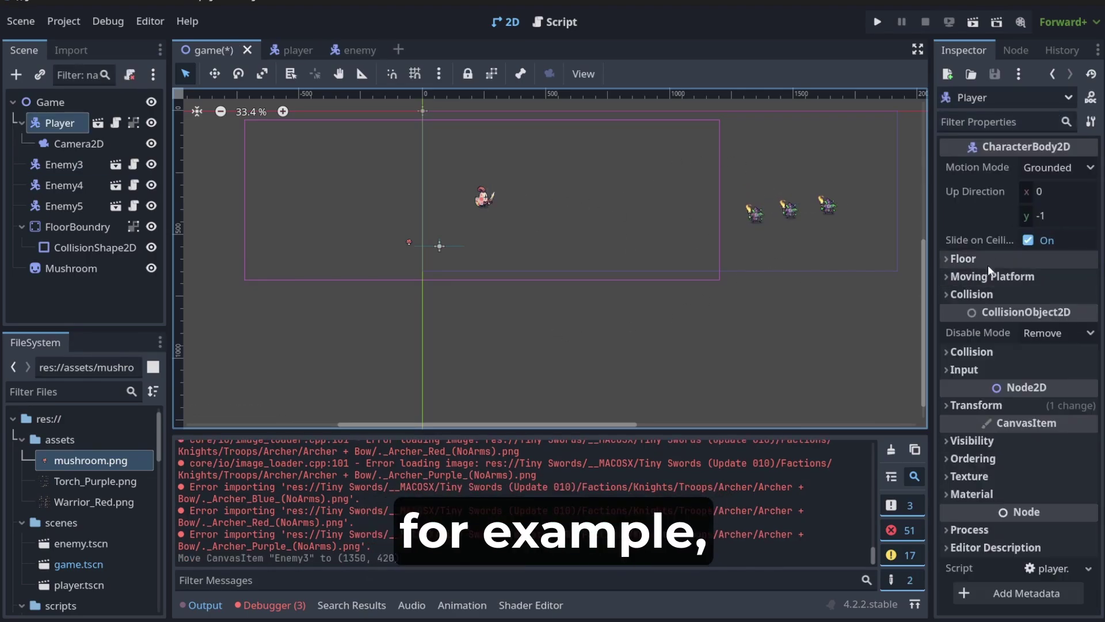
{"action": "left_click", "coordinate": [79, 145]}
{"action": "left_click", "coordinate": [1035, 289]}
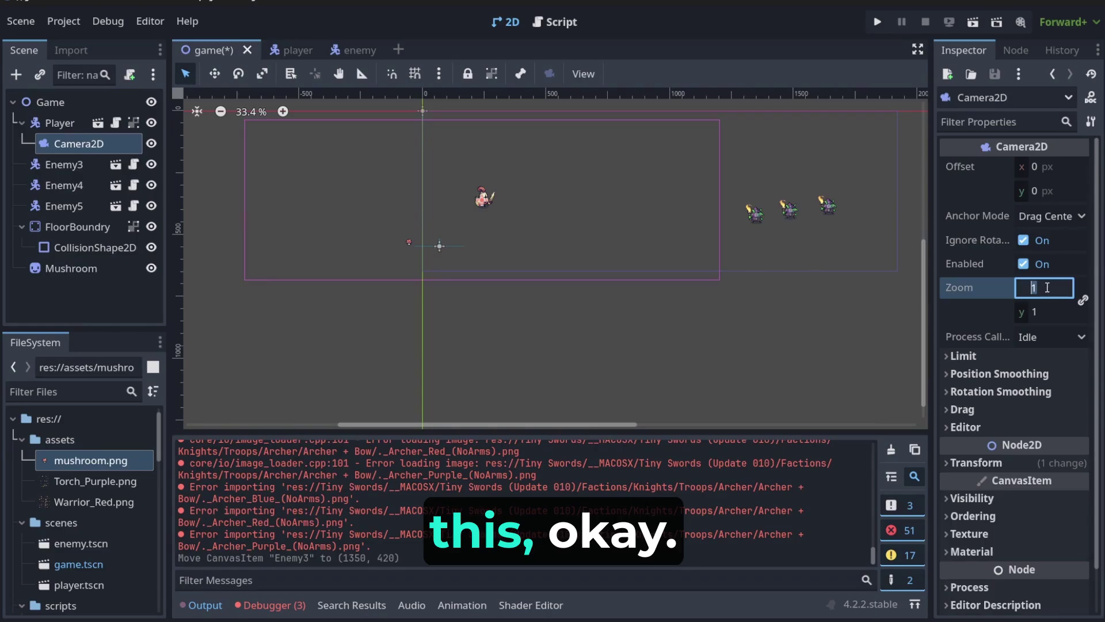
{"action": "type", "text": "2"}
{"action": "key", "text": "Return"}
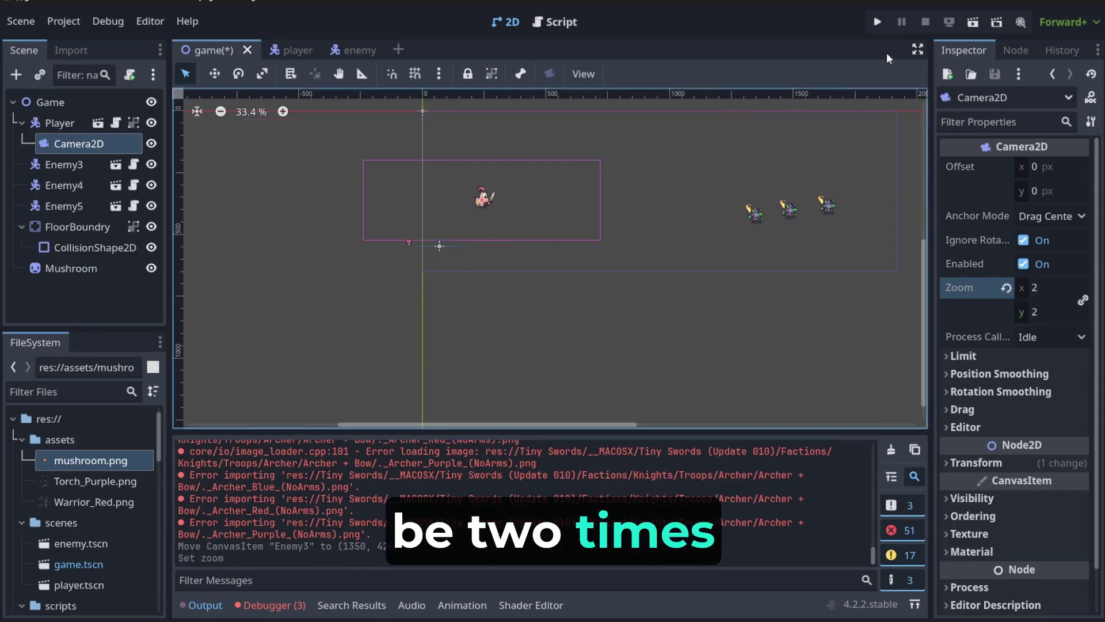
Step: Run the project to check the zoomed-in camera view, stop it, and look at the available project commands
{"action": "left_click", "coordinate": [877, 23]}
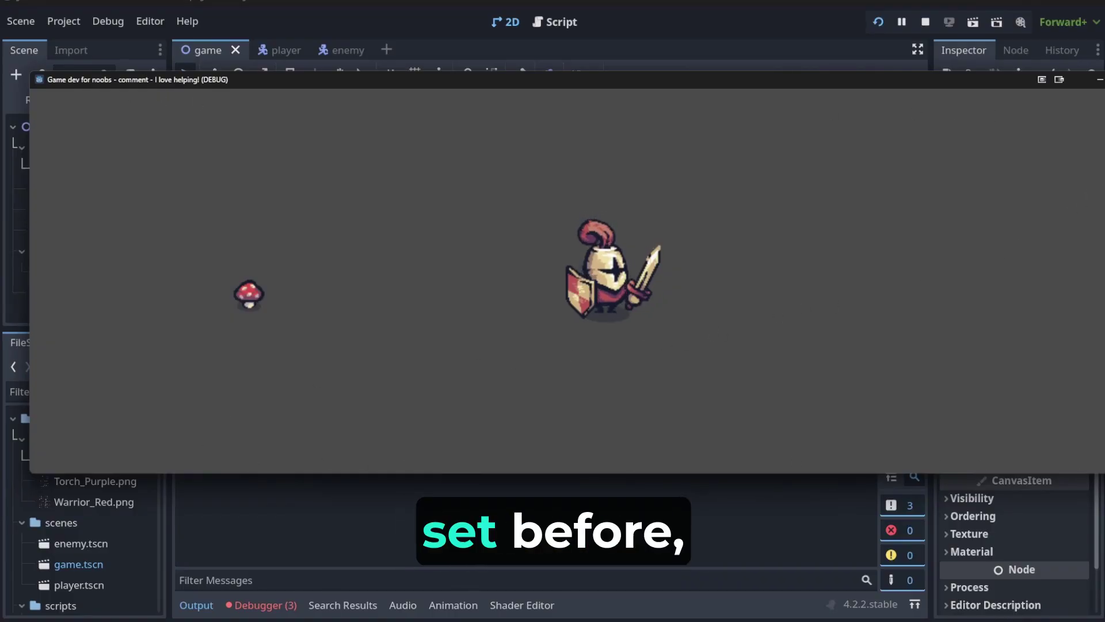
{"action": "key", "text": "F8"}
{"action": "left_click", "coordinate": [68, 23]}
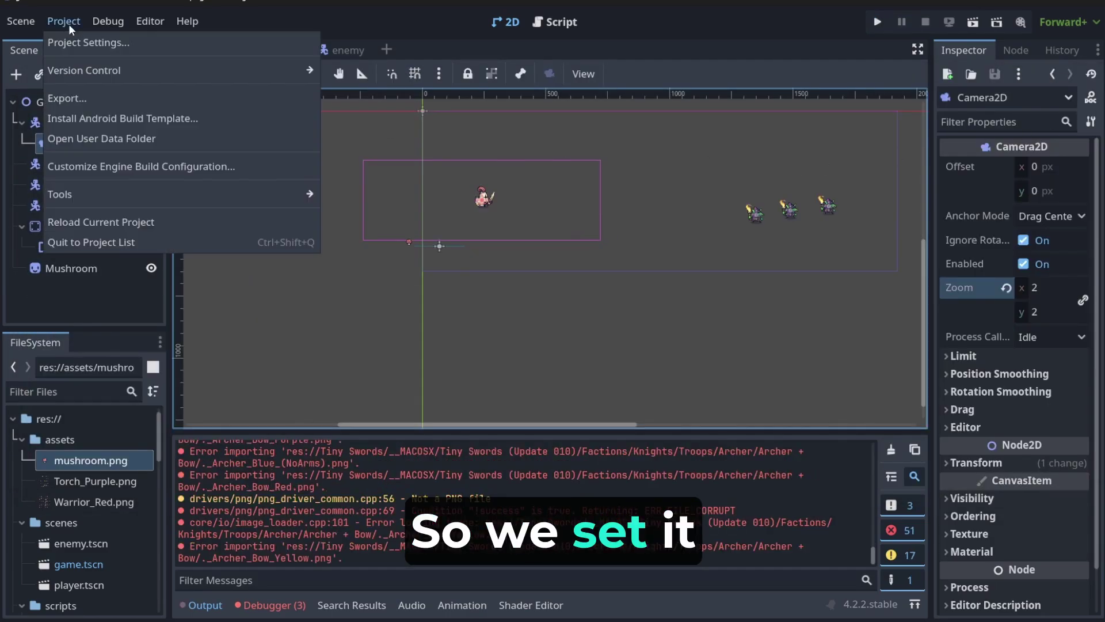
{"action": "left_click", "coordinate": [703, 191]}
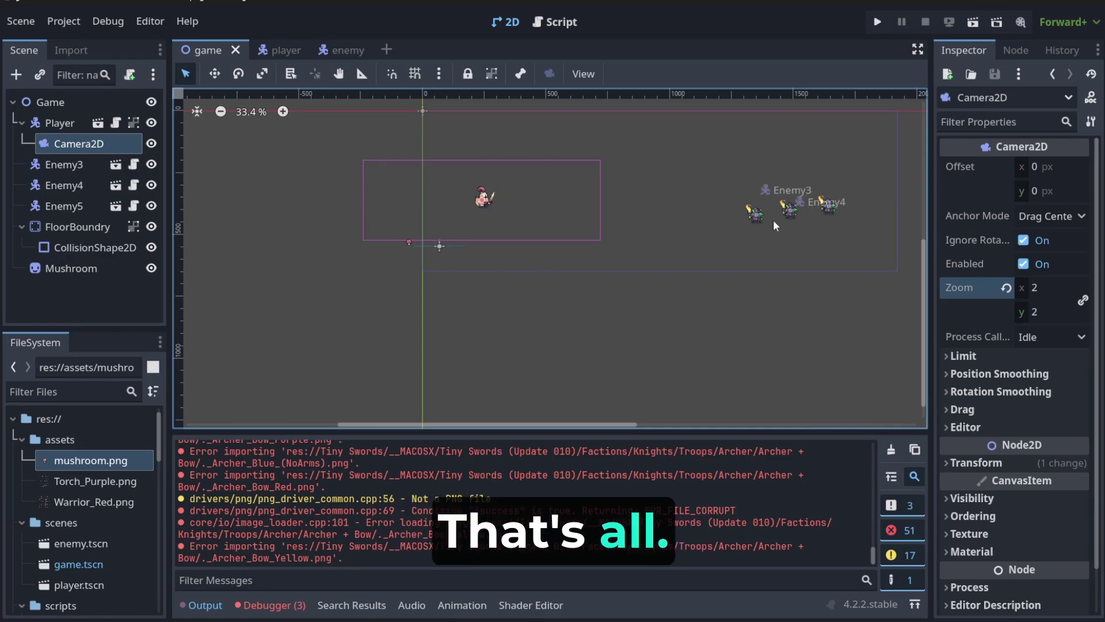
Step: Place two more mushroom.png sprites left of the camera frame and test-run the game, walking the player past them
{"action": "left_click_drag", "start_coordinate": [91, 461], "coordinate": [253, 232]}
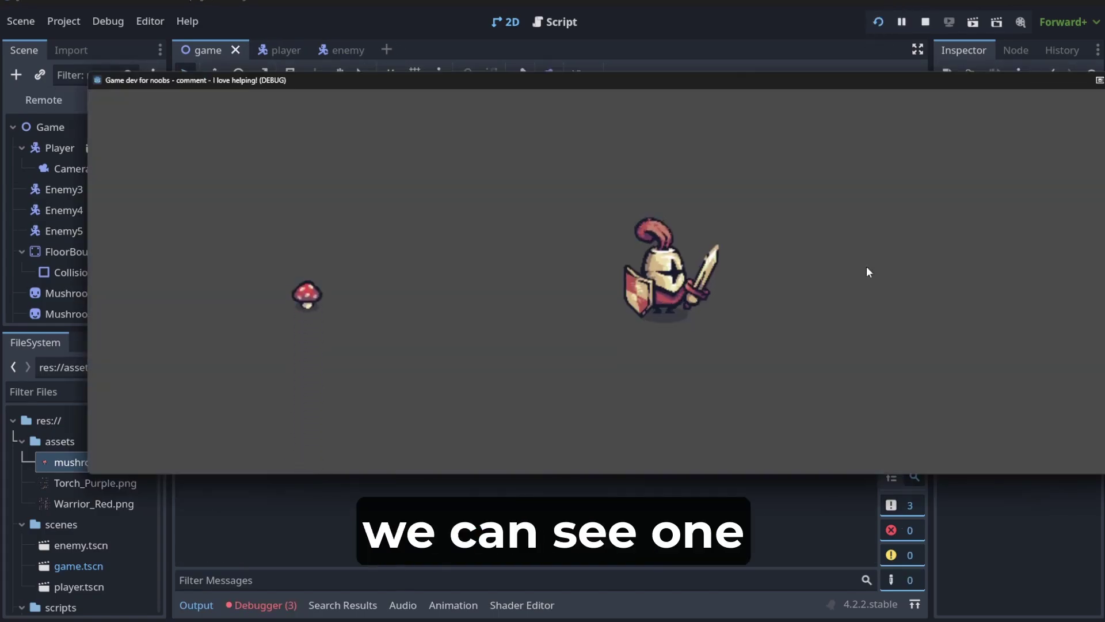
{"action": "key", "text": "Left"}
{"action": "key", "text": "Up"}
{"action": "key", "text": "Down"}
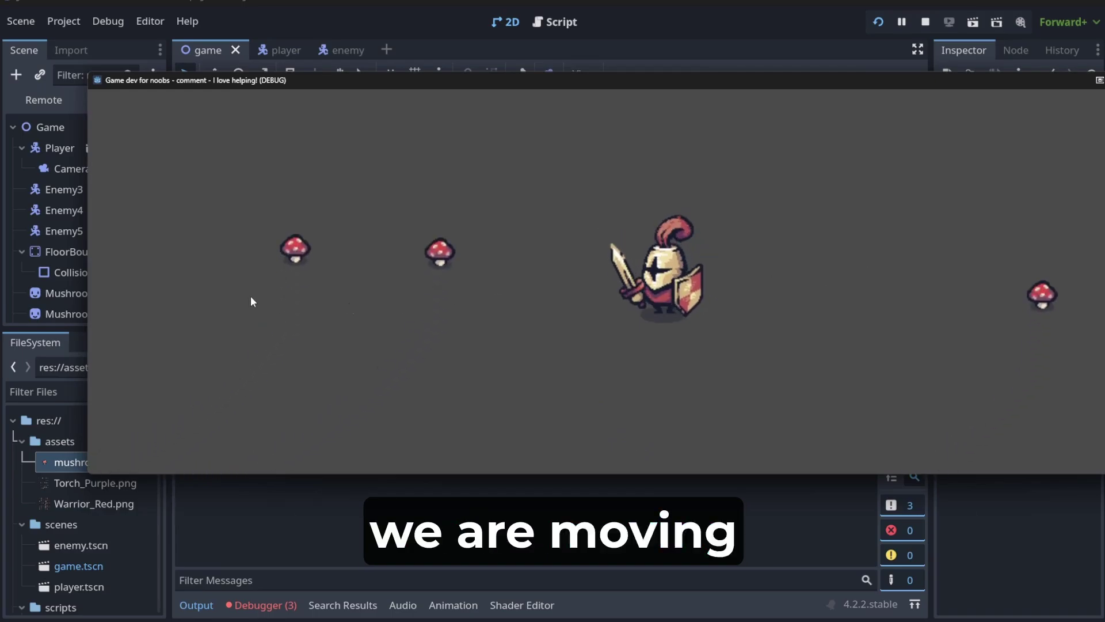
{"action": "key", "text": "F8"}
Step: Ungroup Player, place it at about (201, 405), and shift its Camera2D so the frame's centre lies well right of the player
{"action": "left_click", "coordinate": [494, 206]}
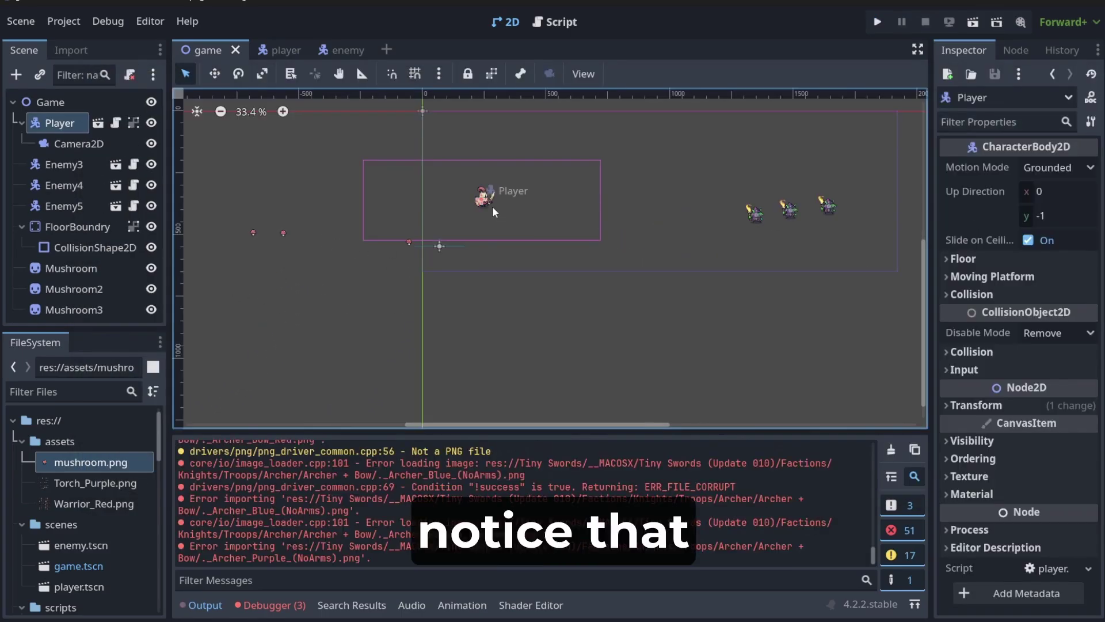
{"action": "scroll", "coordinate": [478, 198], "scroll_direction": "up", "scroll_amount": 1}
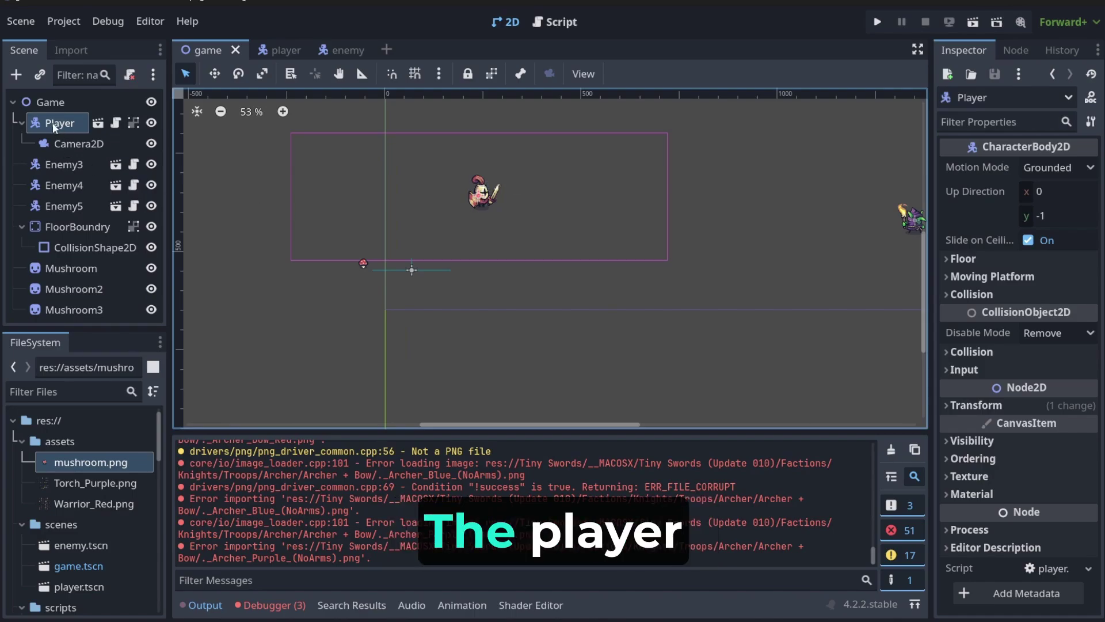
{"action": "left_click_drag", "start_coordinate": [486, 194], "coordinate": [586, 206]}
{"action": "left_click", "coordinate": [492, 74]}
{"action": "left_click", "coordinate": [75, 144]}
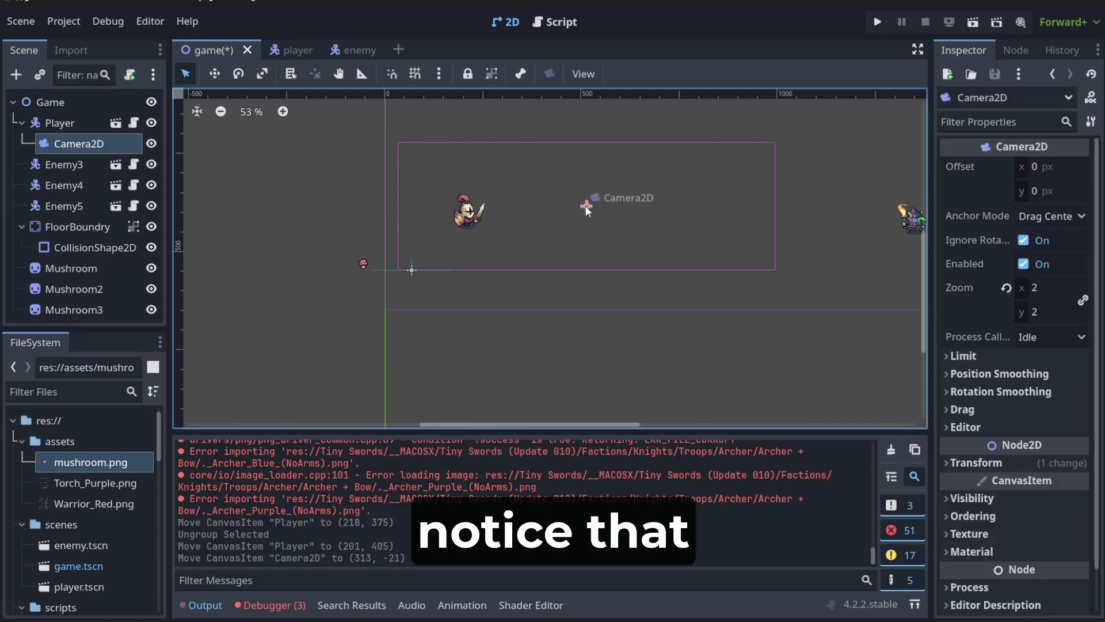
{"action": "mouse_move", "coordinate": [585, 206]}
{"action": "left_mouse_down"}
{"action": "mouse_move", "coordinate": [587, 217]}
{"action": "mouse_move", "coordinate": [601, 205]}
{"action": "left_mouse_up"}
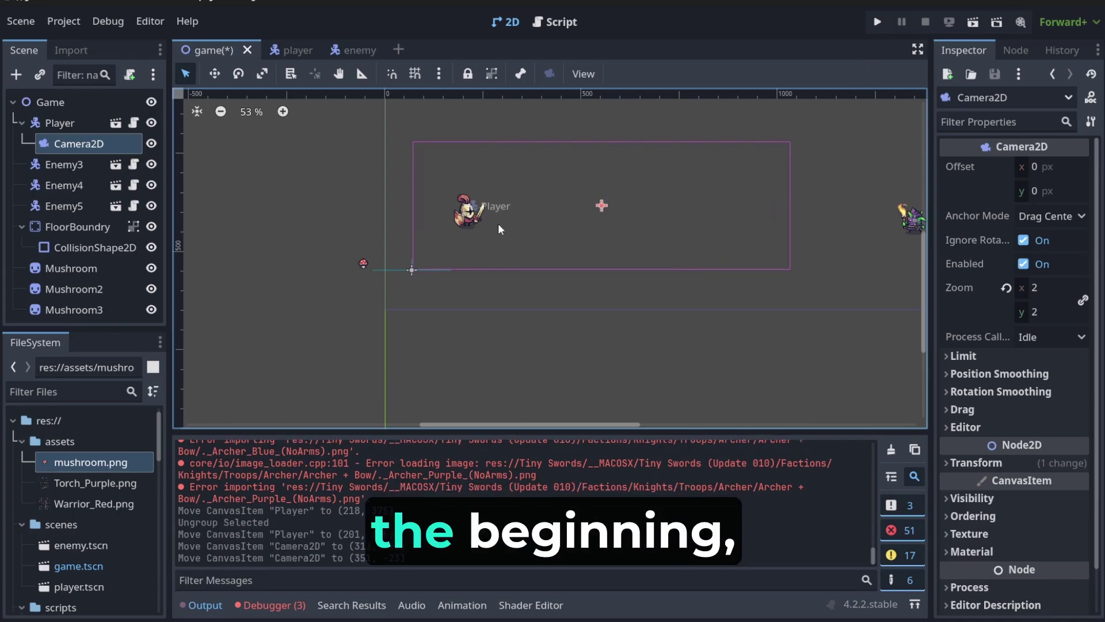
Step: Run the project and walk the player left and right to check the view with the off-centre camera
{"action": "left_click", "coordinate": [876, 23]}
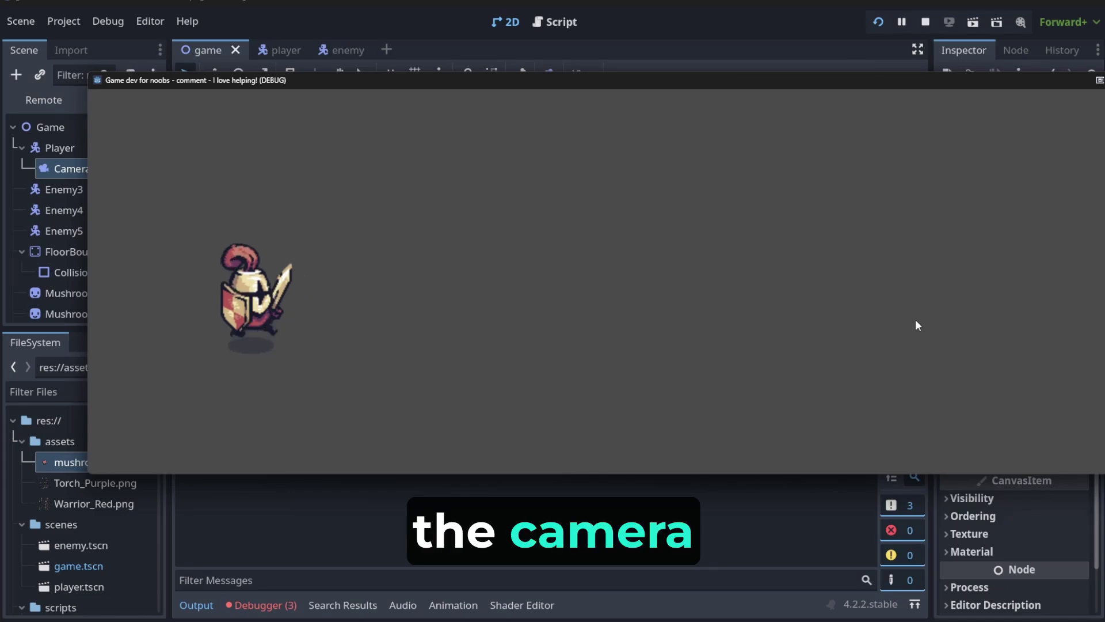
{"action": "key", "text": "Left"}
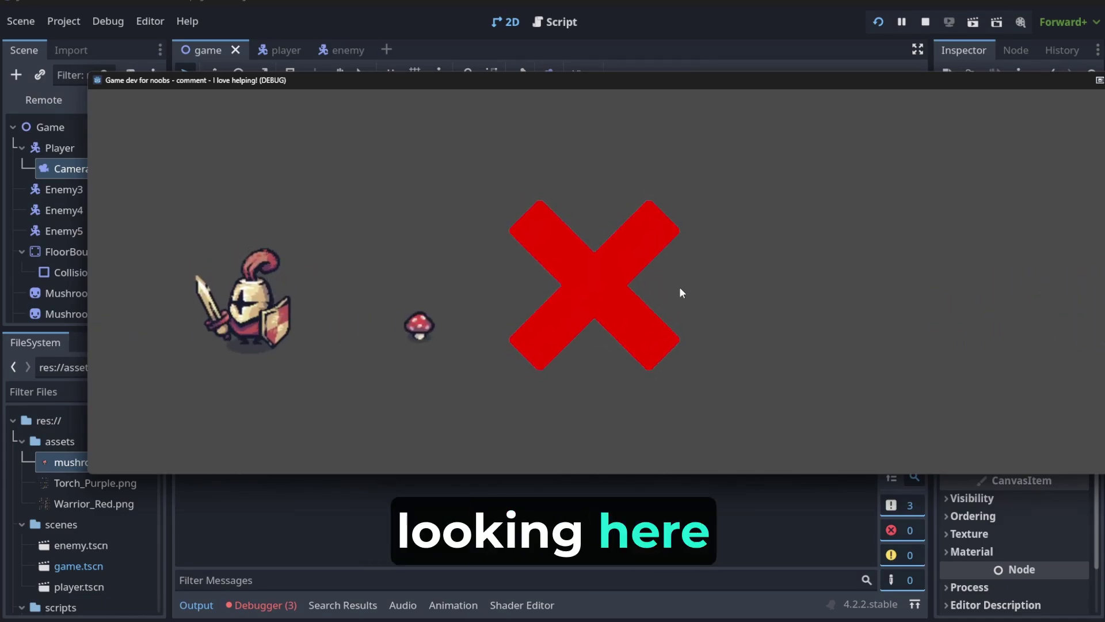
{"action": "key", "text": "Right"}
{"action": "key", "text": "Left"}
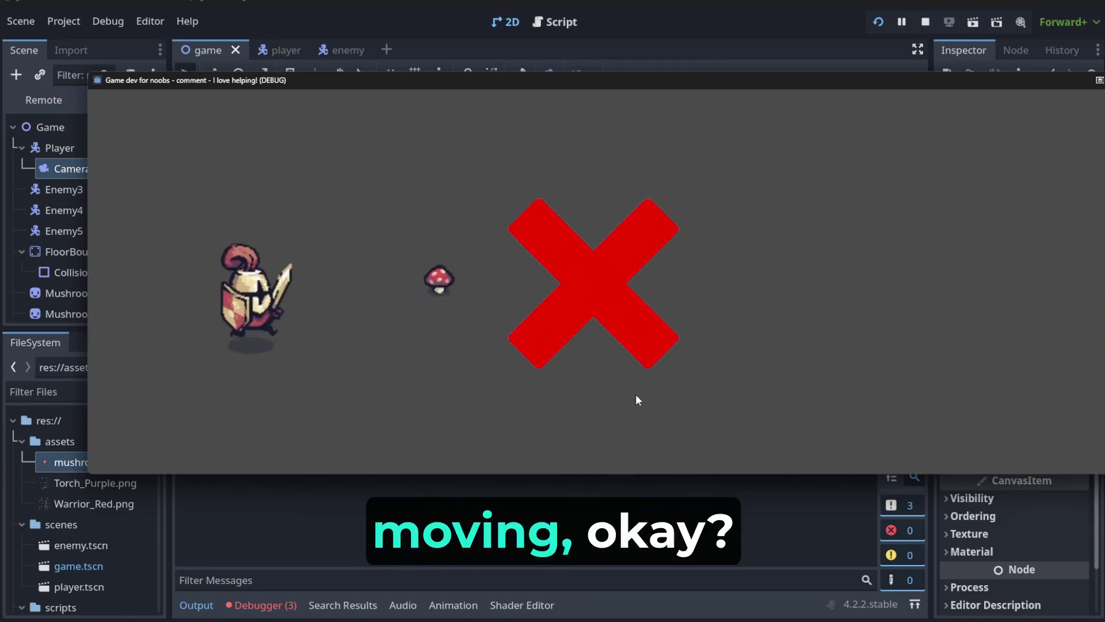